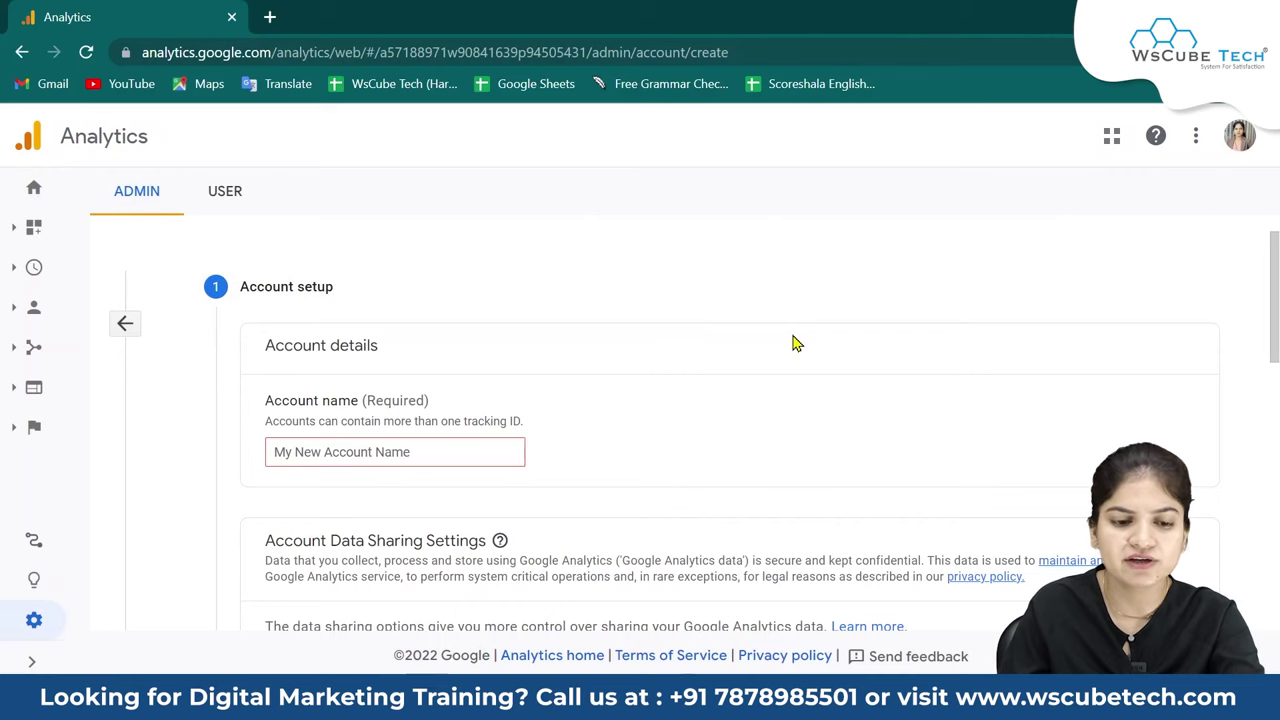
Fill in the new account's name using the suggested name.
scroll(794, 343, "down", 1)
scroll(794, 343, "up", 1)
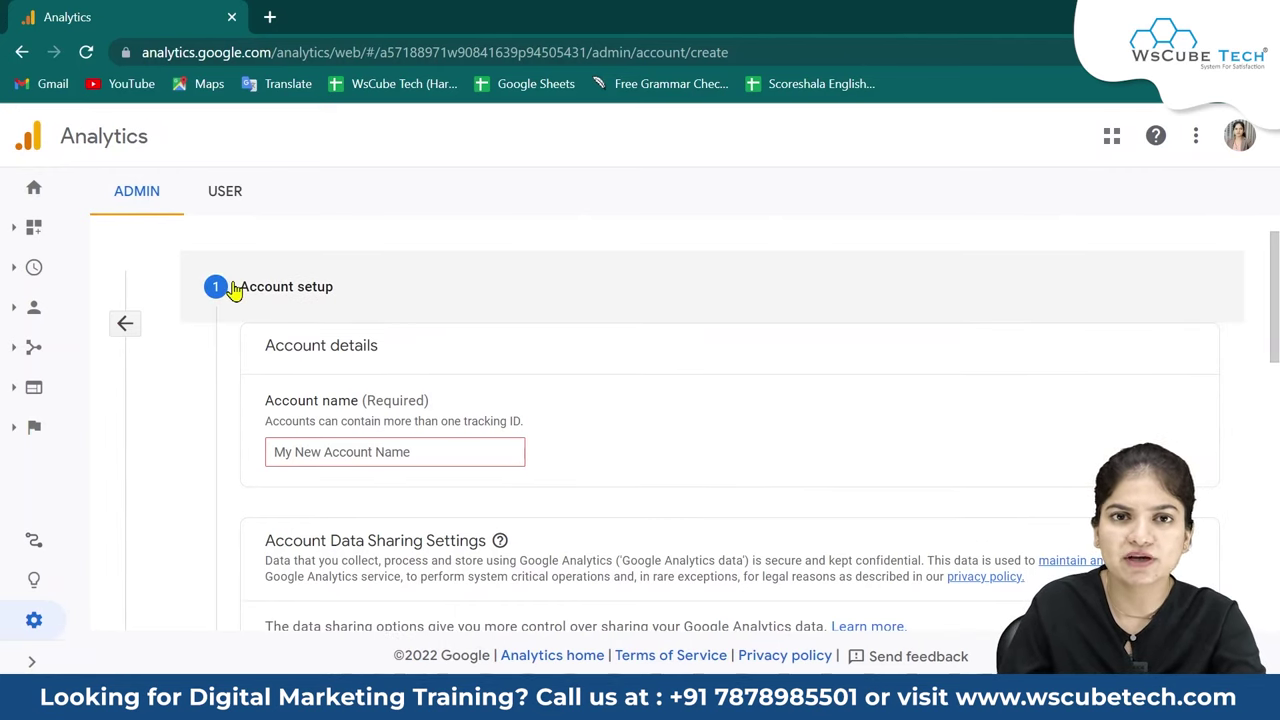
scroll(749, 571, "down", 5)
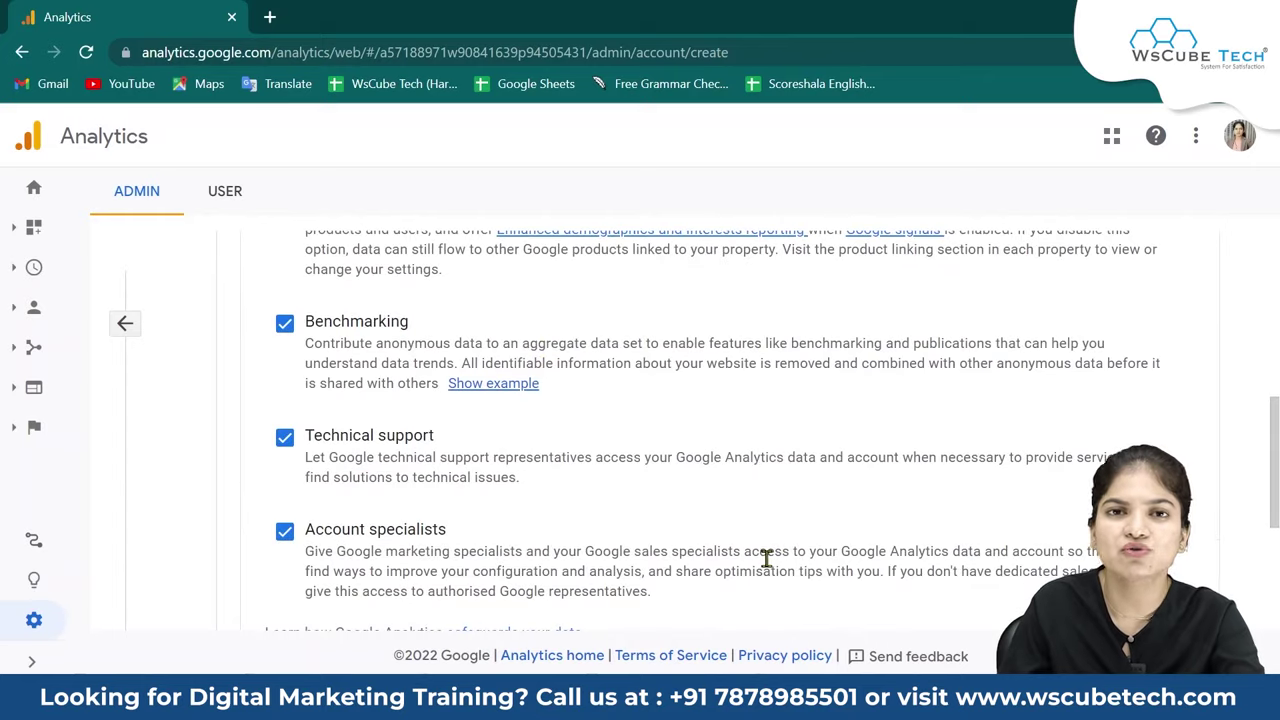
scroll(766, 558, "up", 5)
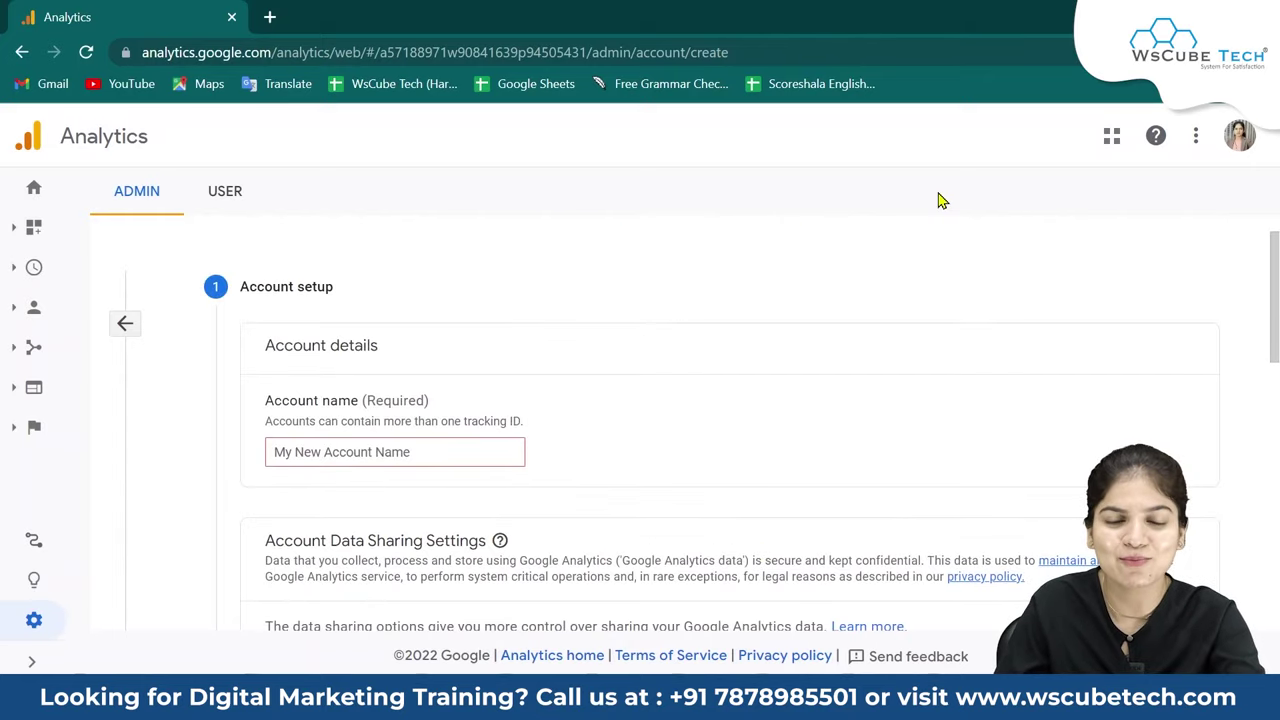
scroll(655, 243, "down", 1)
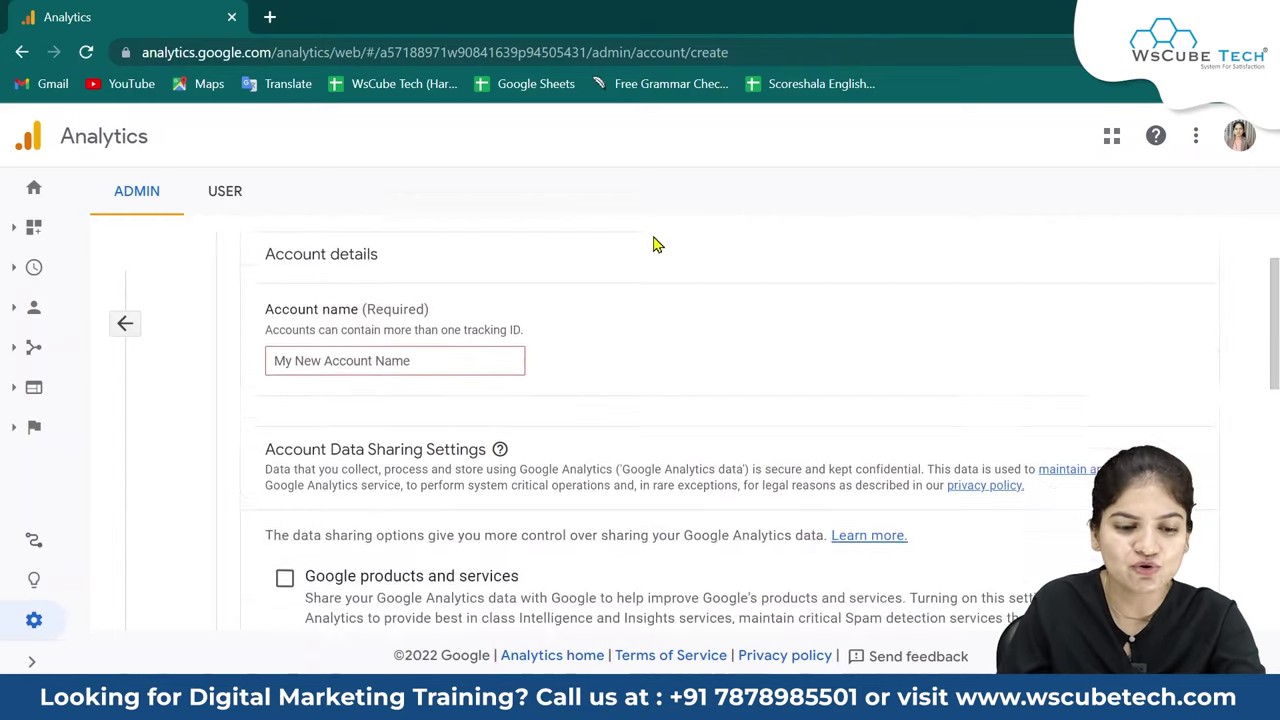
left_click(402, 352)
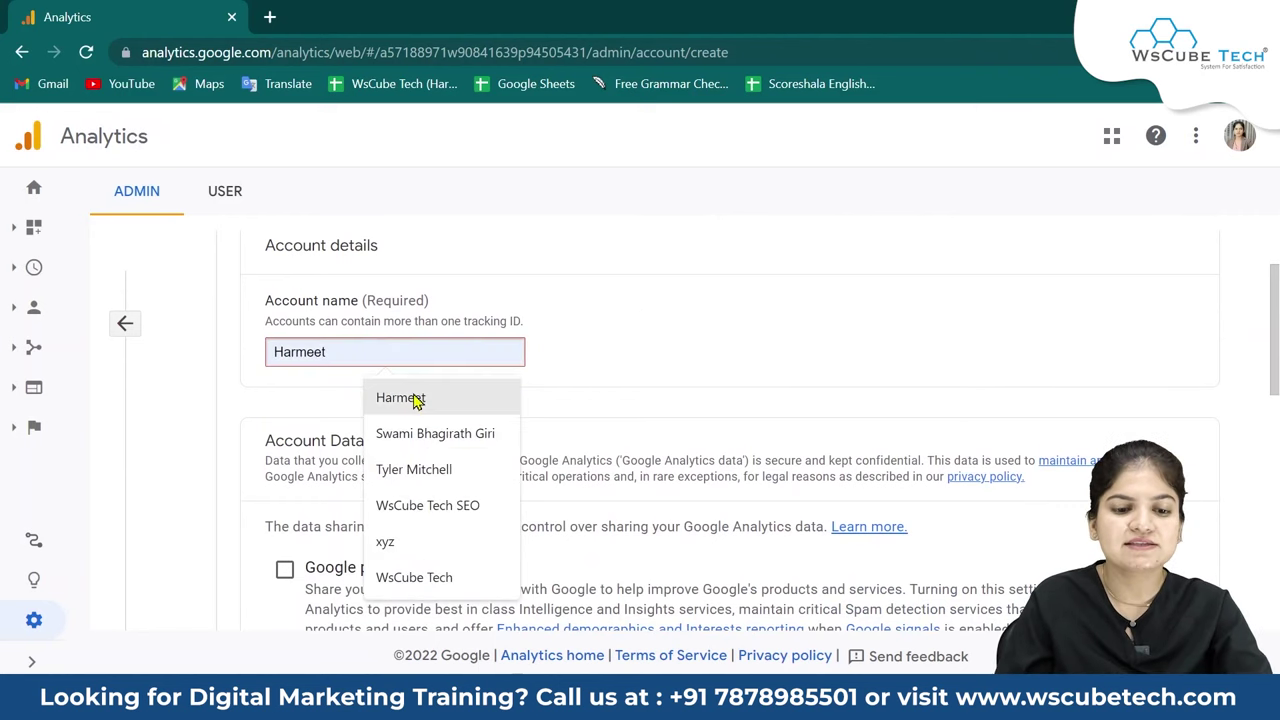
left_click(414, 397)
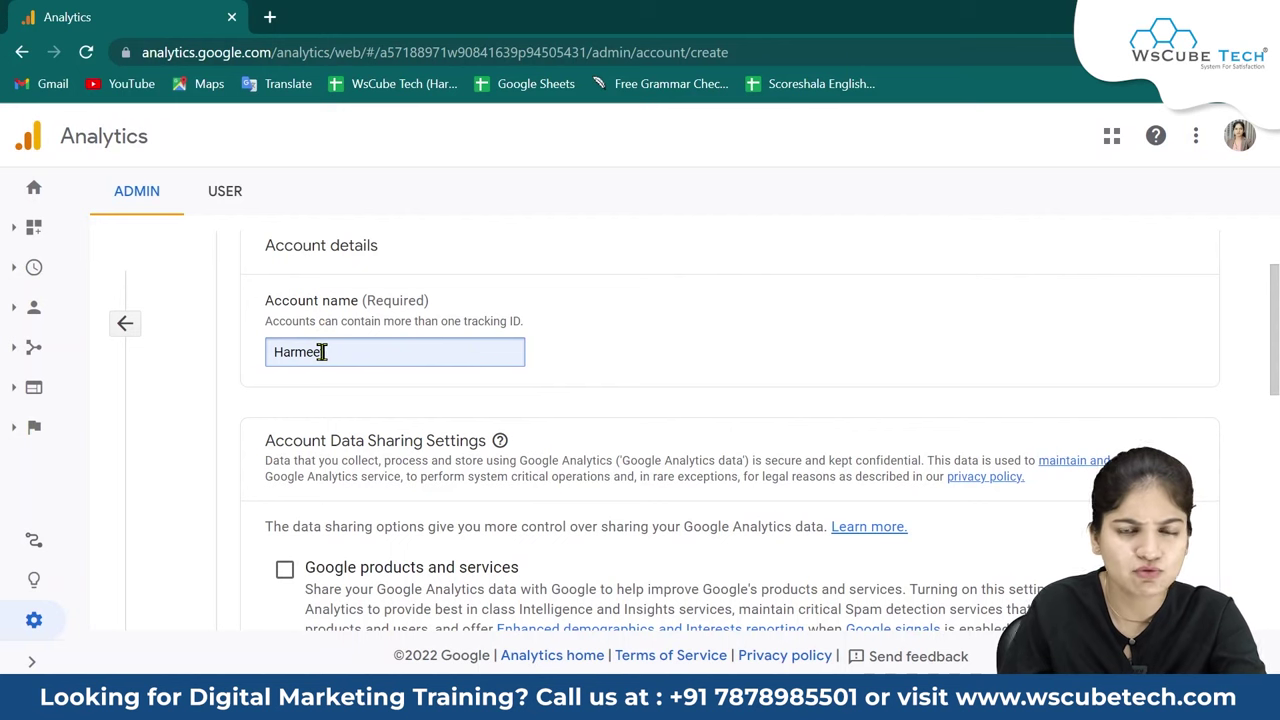
Turn off Benchmarking, Technical support and Account specialists data sharing.
scroll(335, 411, "down", 3)
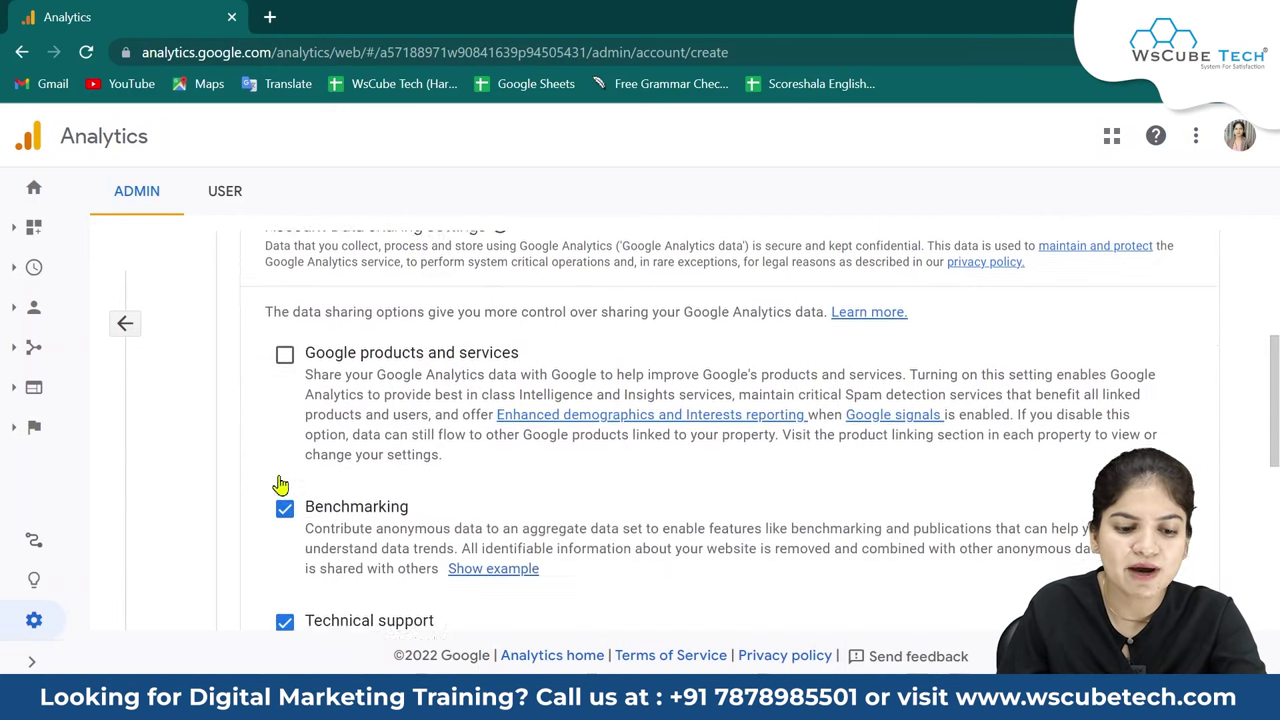
left_click(284, 421)
left_click(285, 537)
scroll(285, 537, "down", 1)
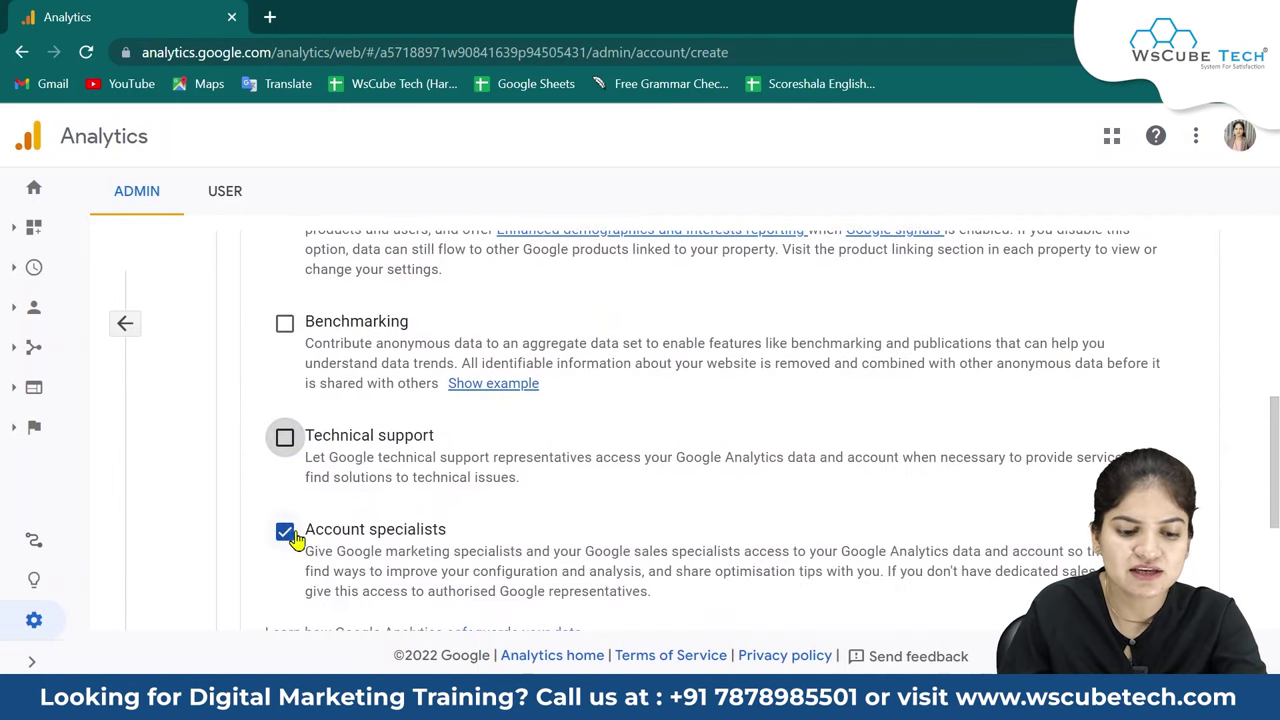
left_click(286, 535)
scroll(330, 500, "down", 3)
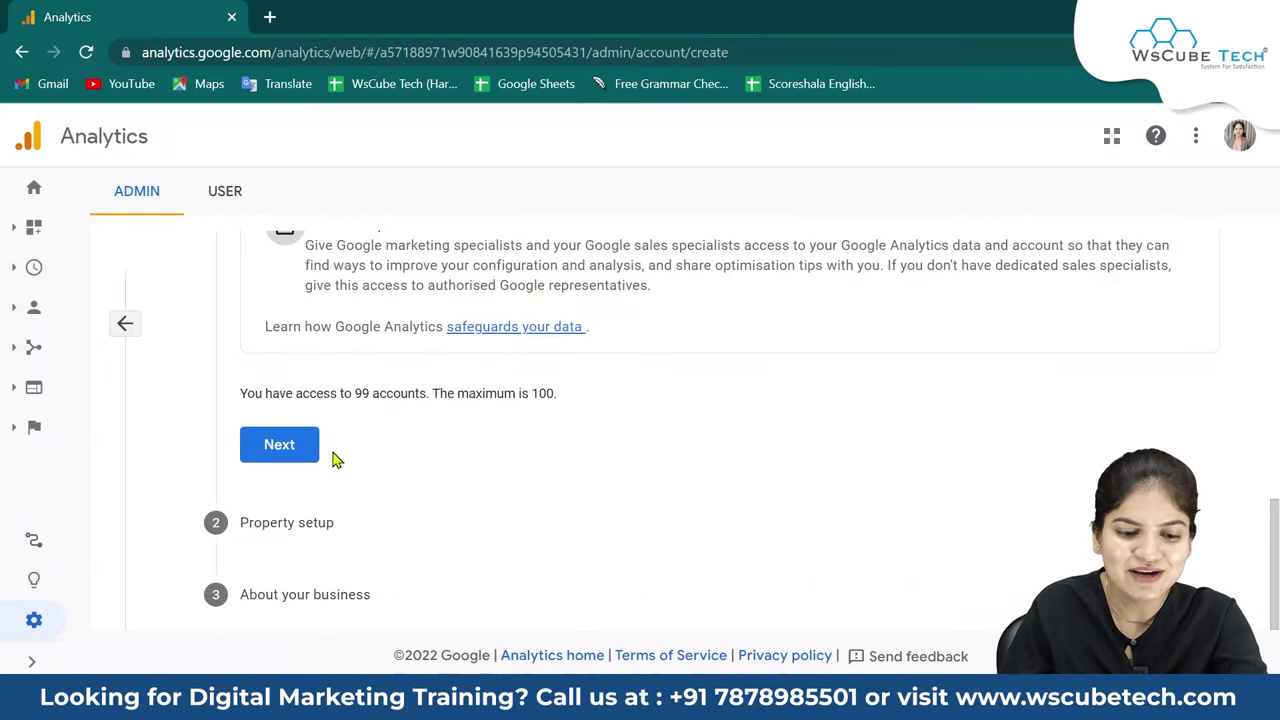
Continue to the Property setup form, then open the Blogger dashboard in a new tab.
left_click(279, 445)
scroll(307, 456, "up", 2)
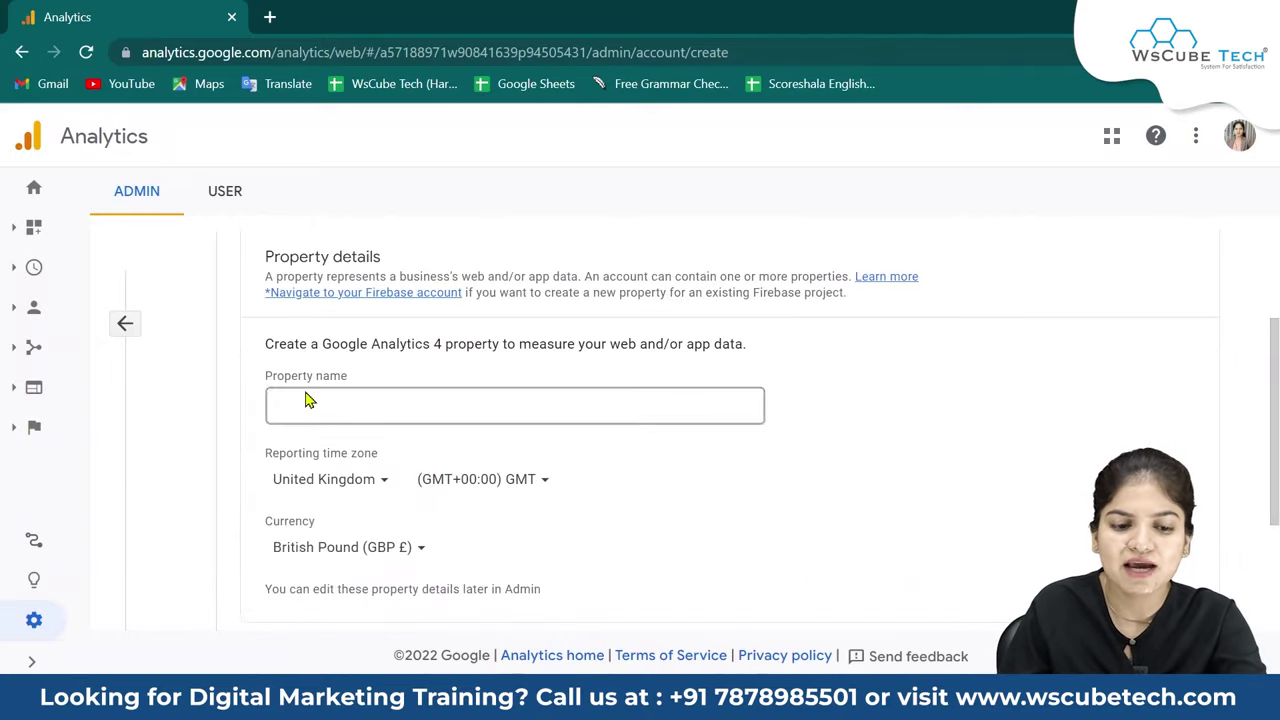
left_click(322, 402)
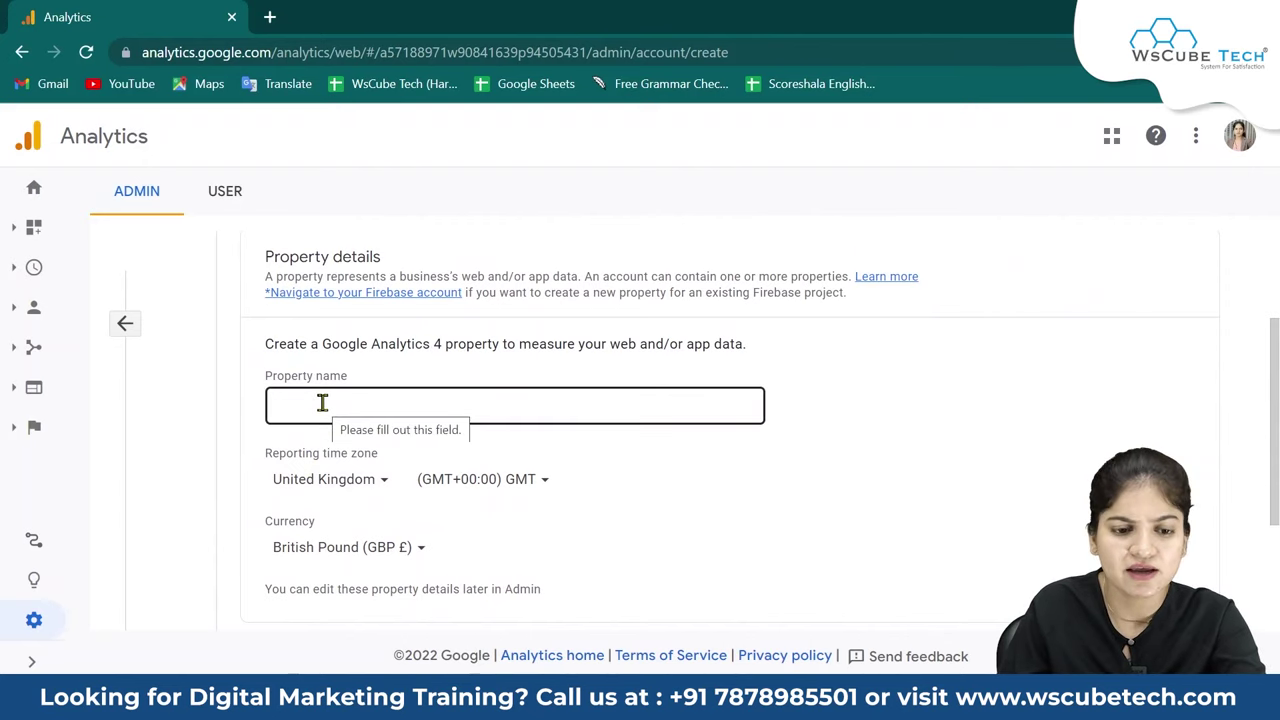
left_click(269, 17)
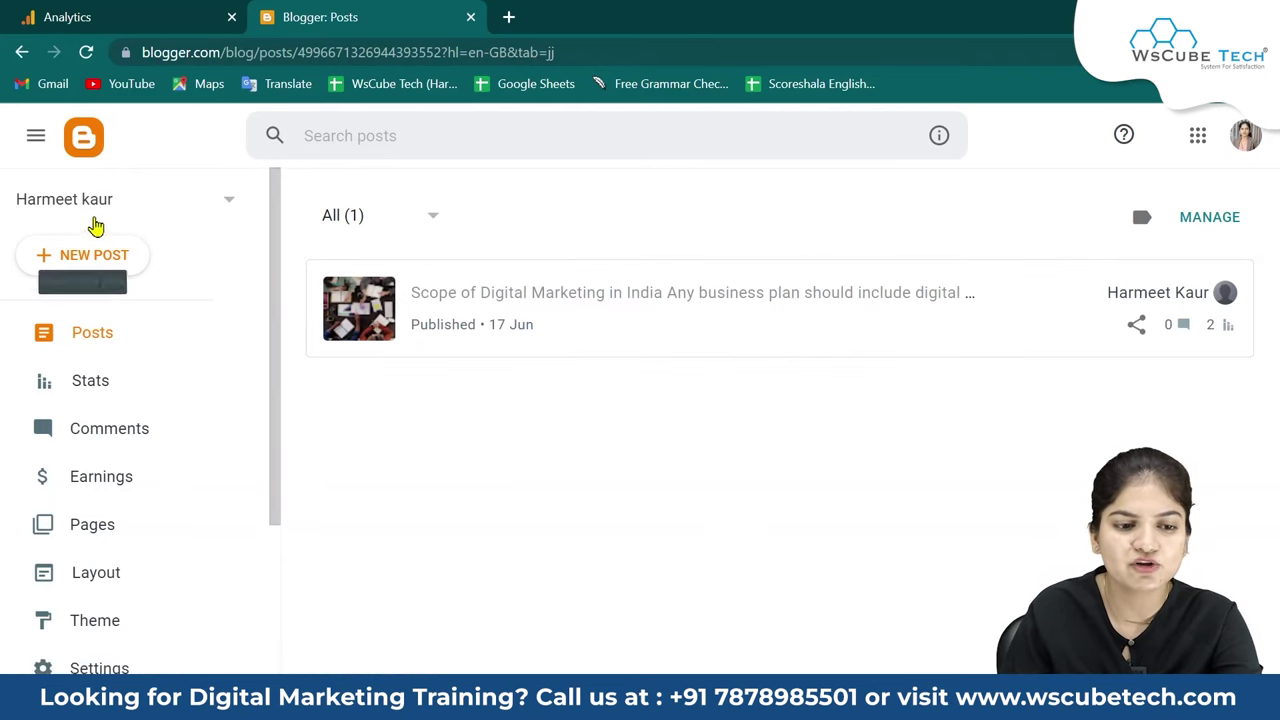
Return to the Analytics tab showing the empty property details form.
left_click(128, 14)
Enter the property name (the blog owner's name) and set the reporting time zone to India.
left_click(405, 403)
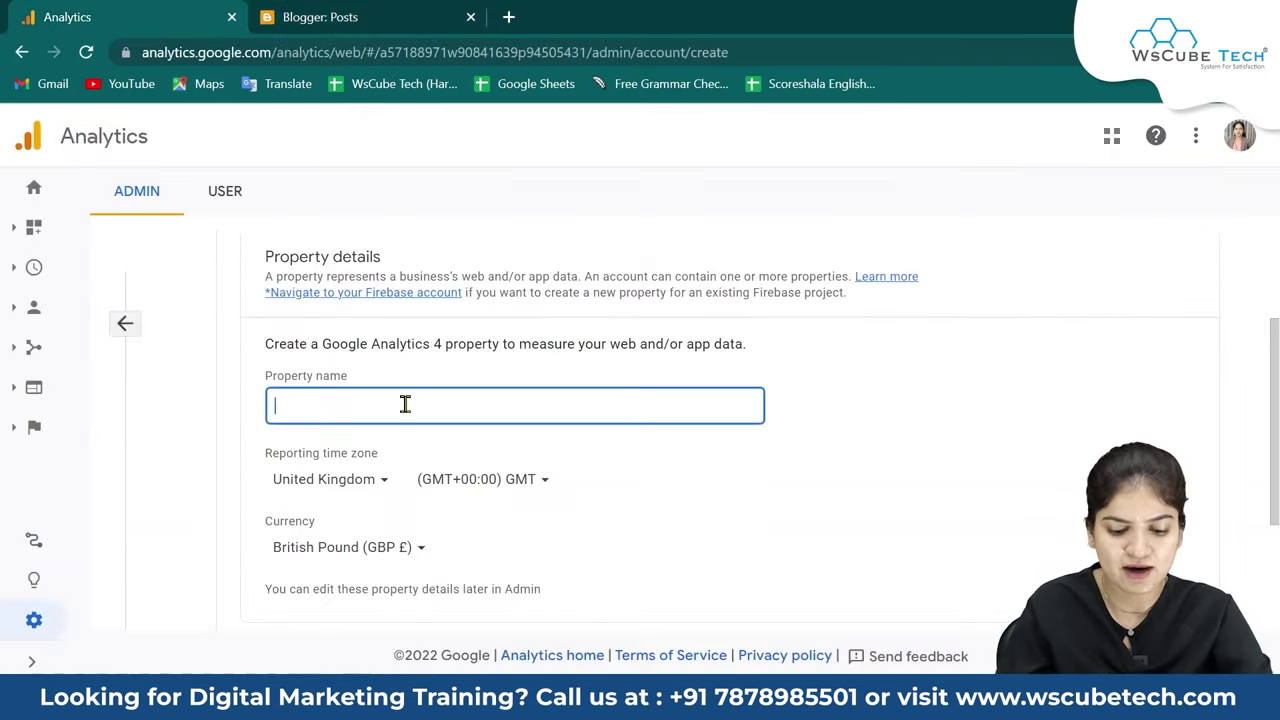
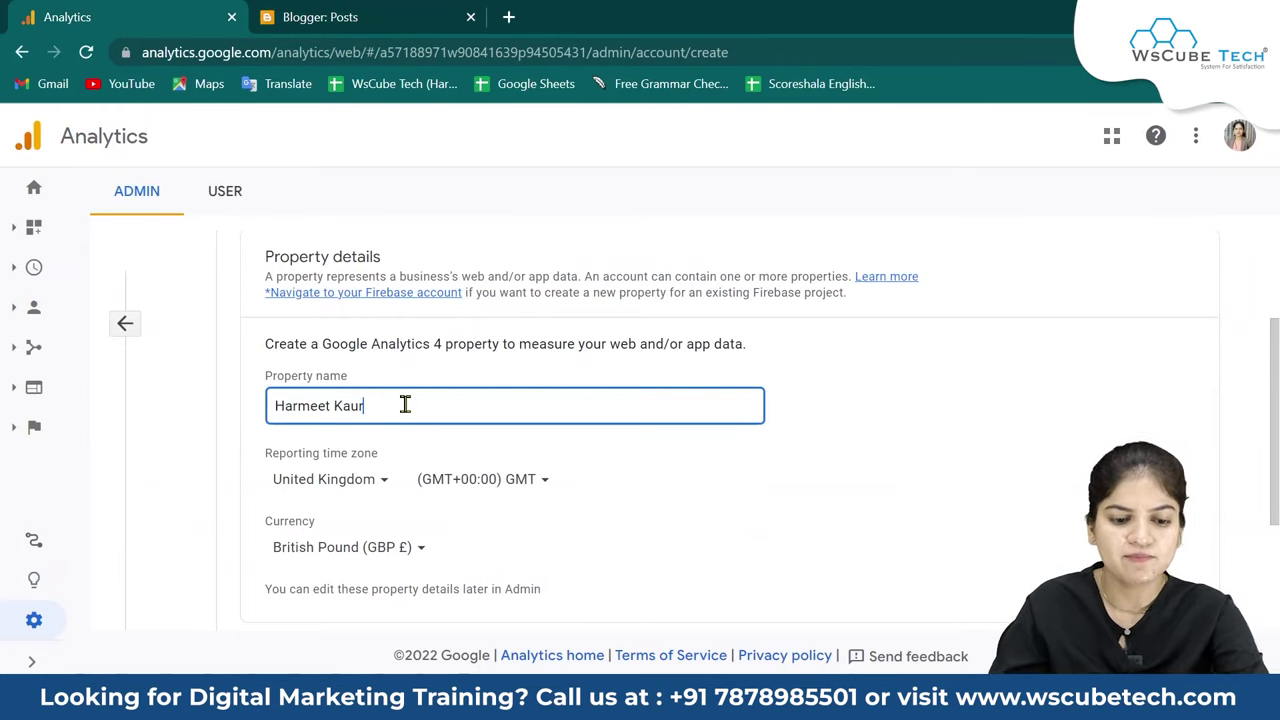
scroll(405, 403, "down", 2)
scroll(350, 305, "up", 2)
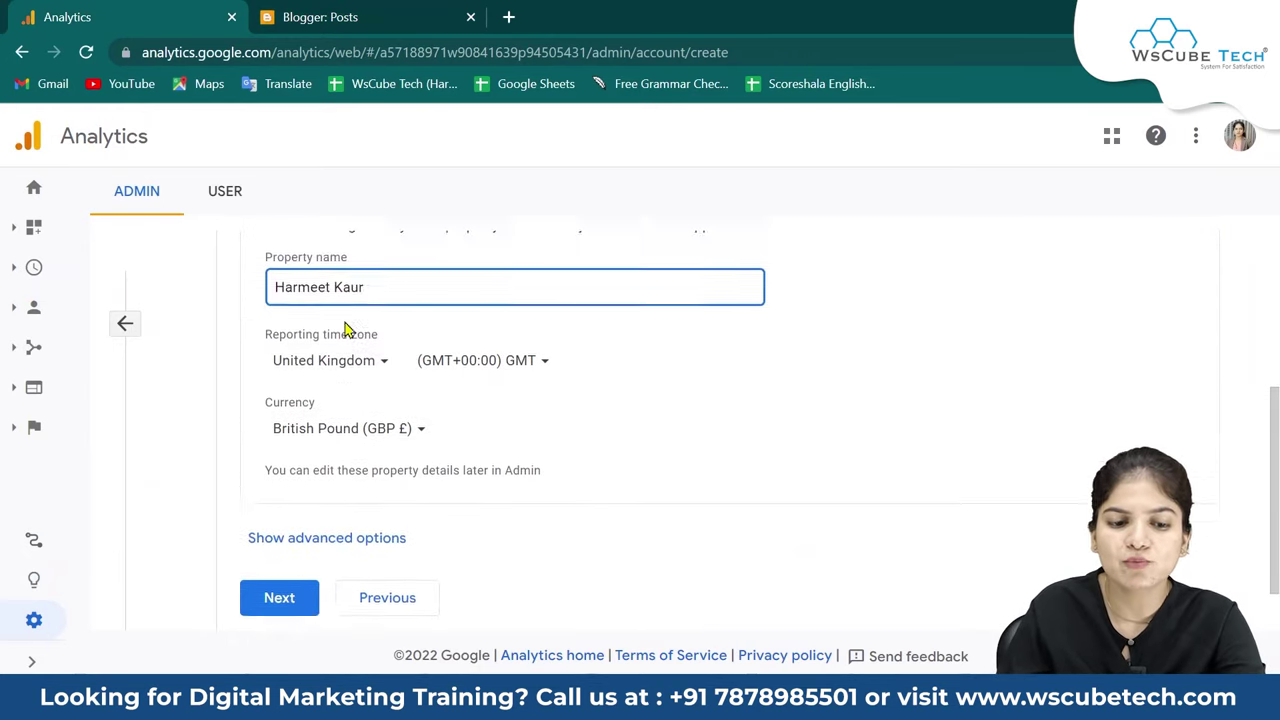
left_click(358, 381)
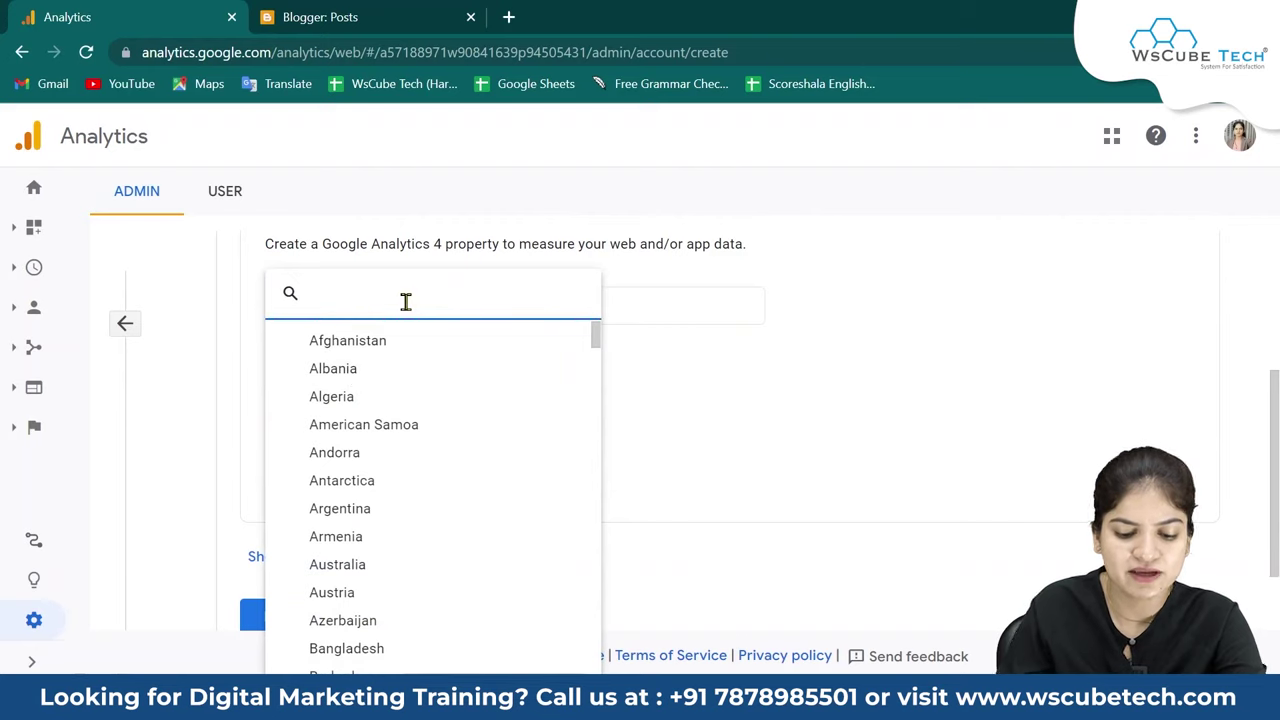
type("indi")
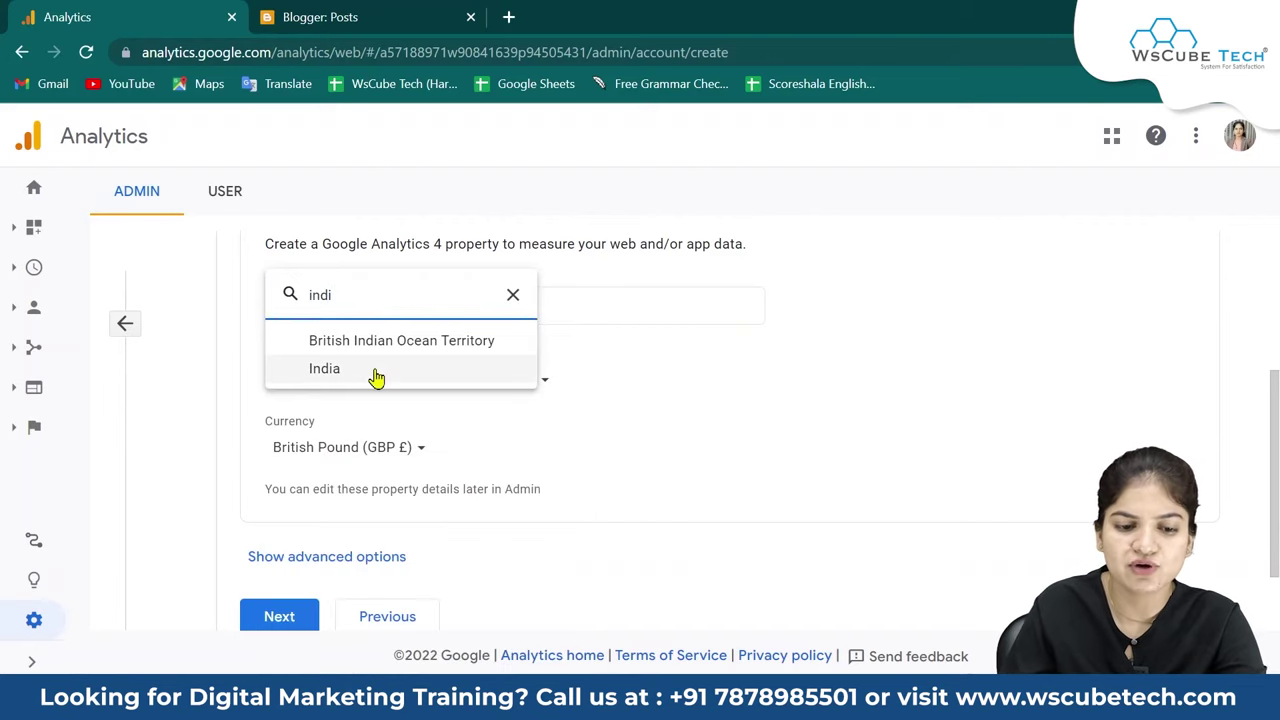
left_click(374, 369)
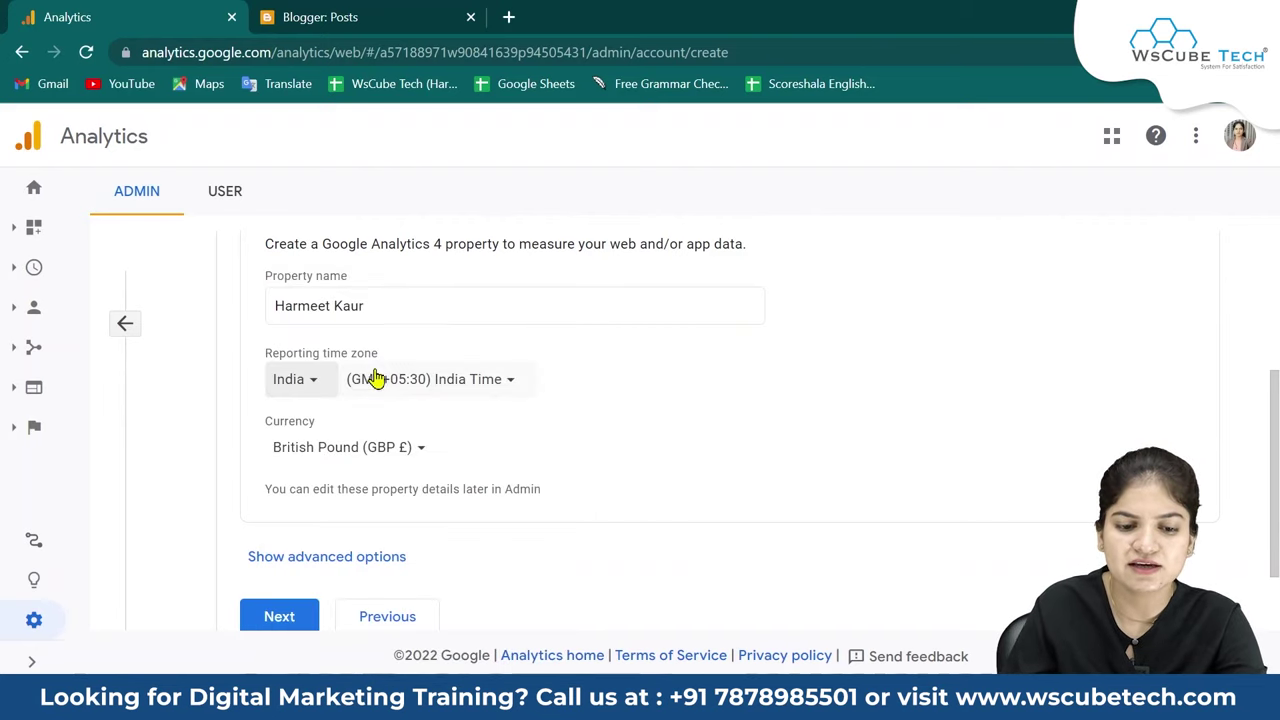
Set the property currency to US Dollar and show the advanced options.
left_click(368, 470)
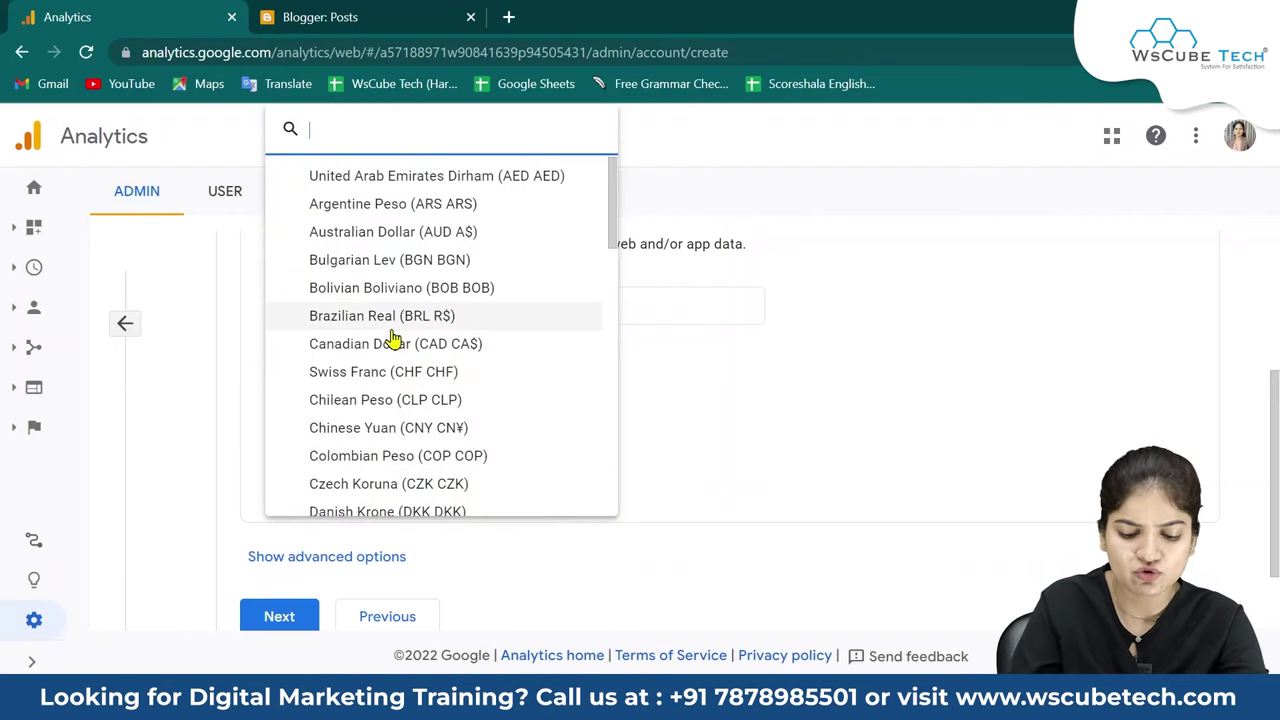
type("usd")
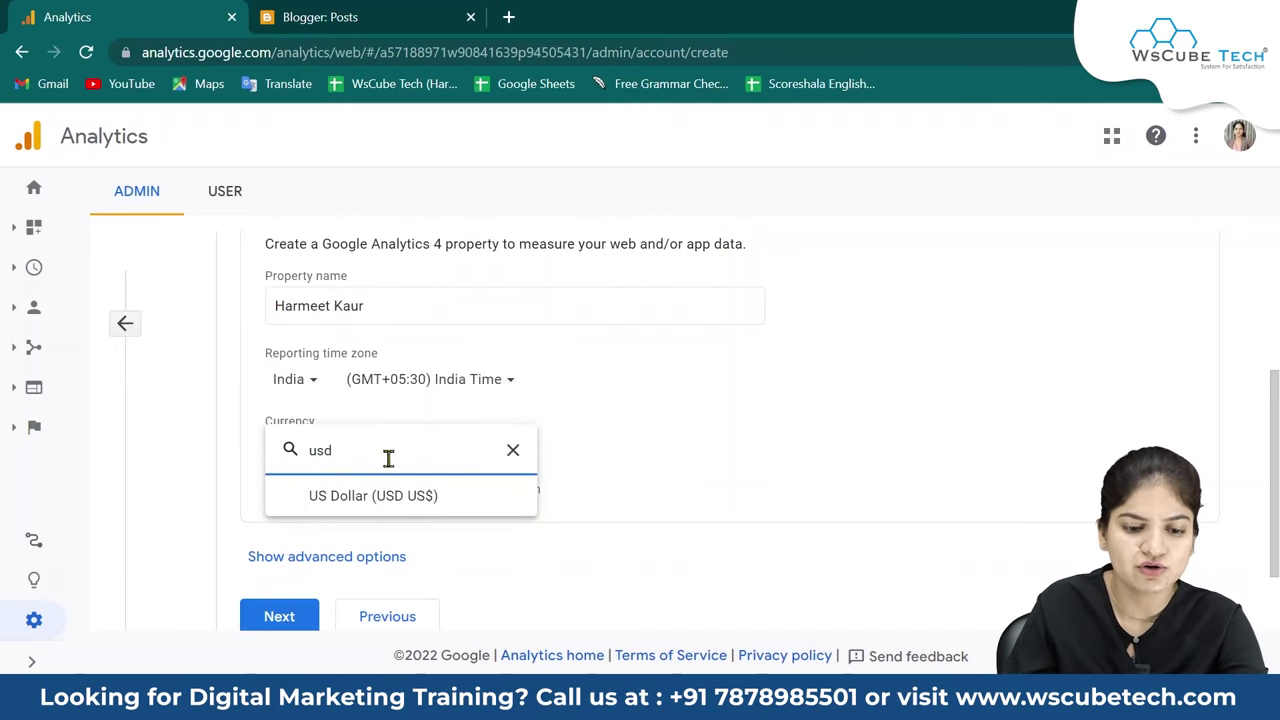
left_click(383, 497)
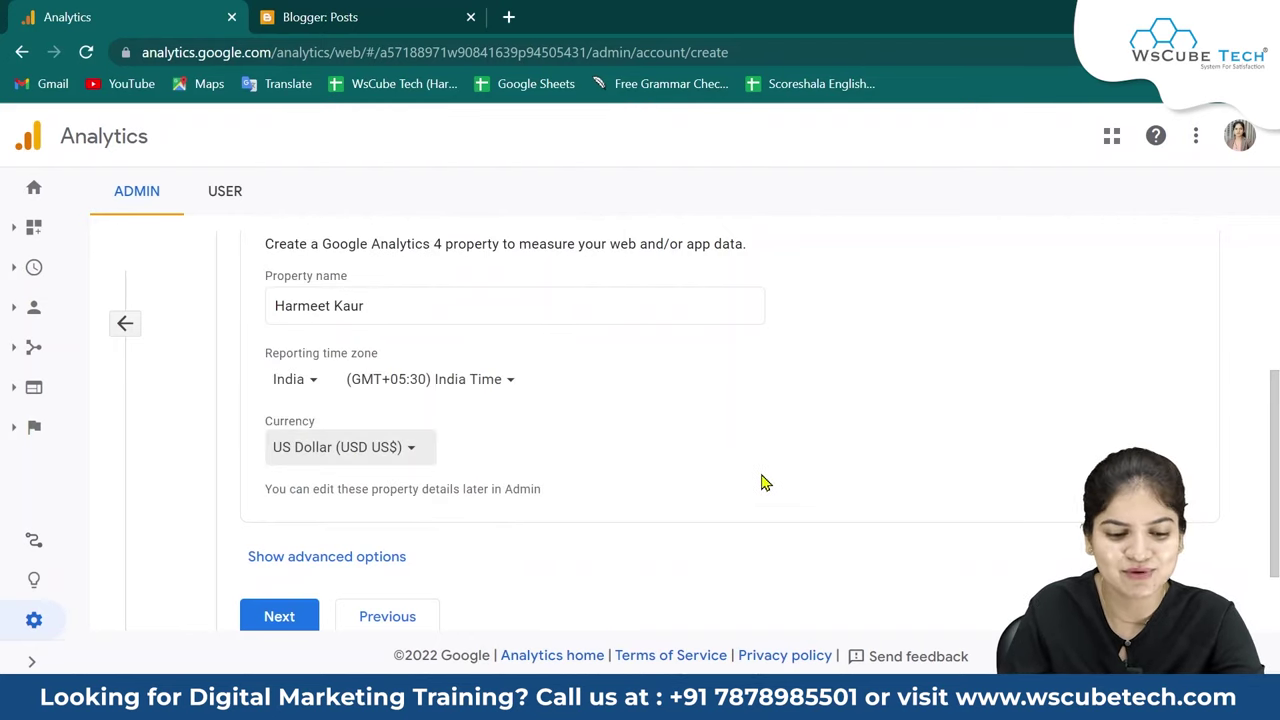
scroll(760, 483, "down", 1)
left_click(357, 458)
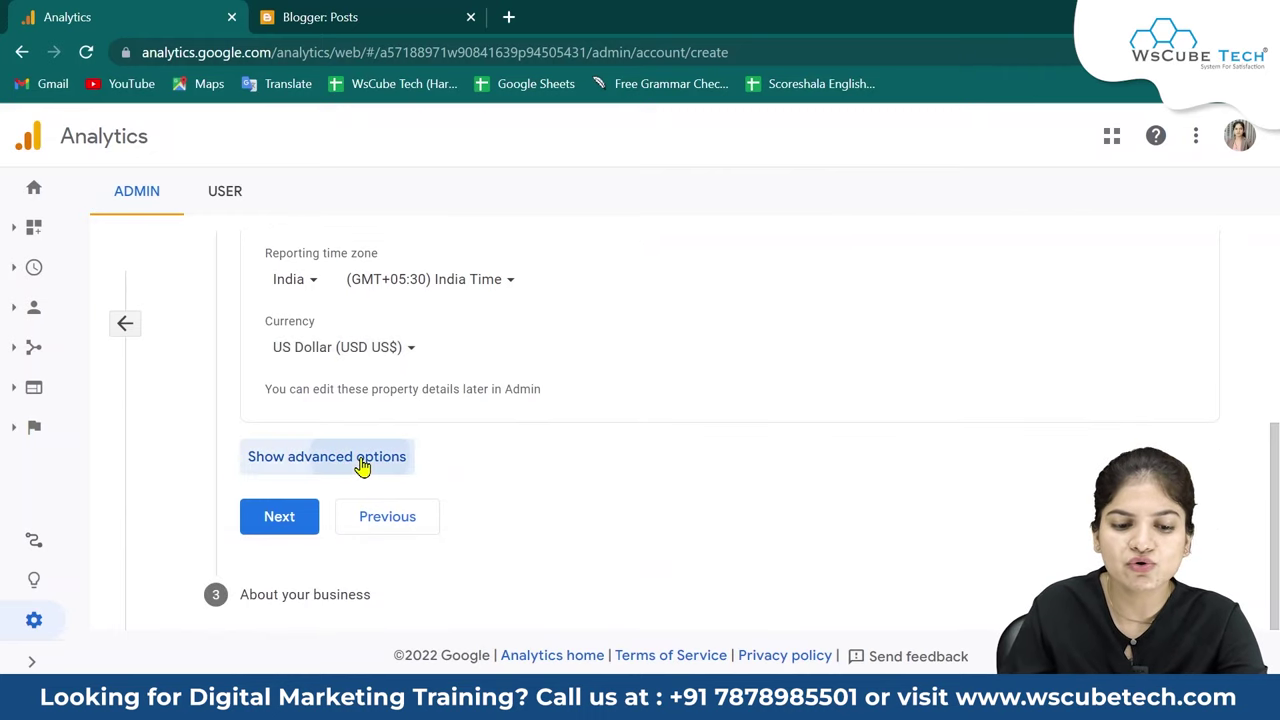
scroll(620, 562, "down", 1)
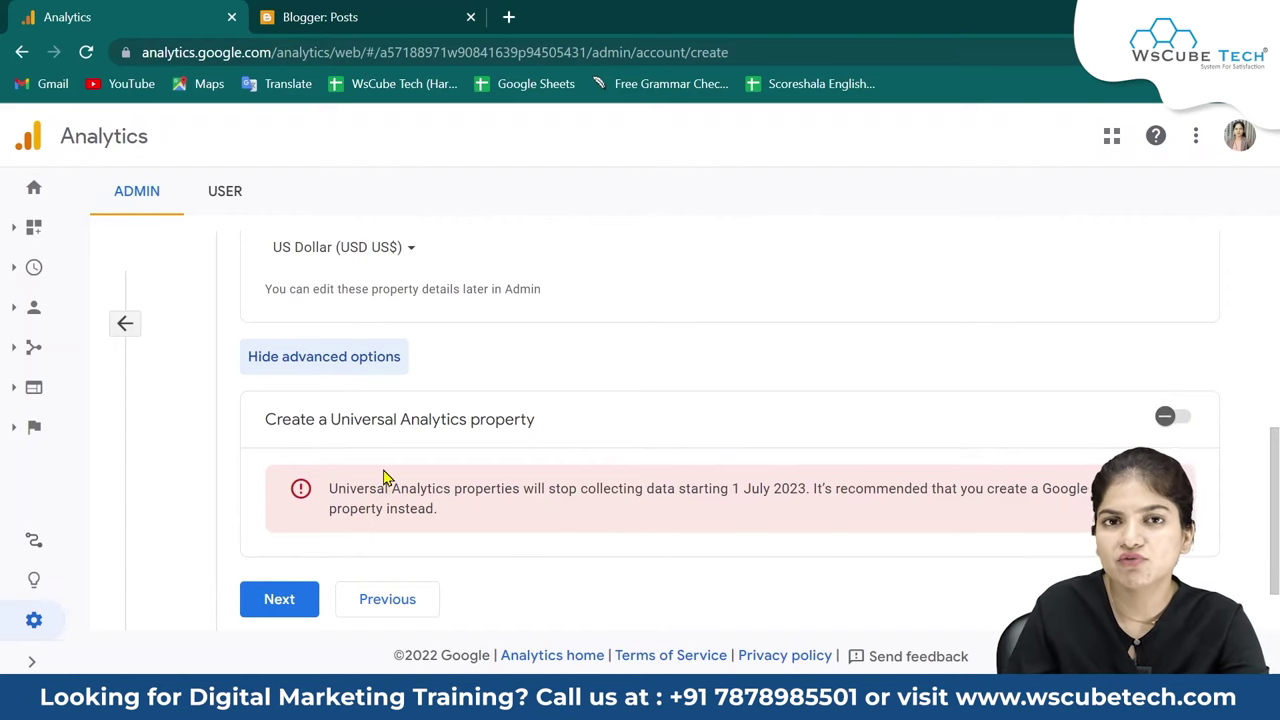
scroll(380, 484, "down", 1)
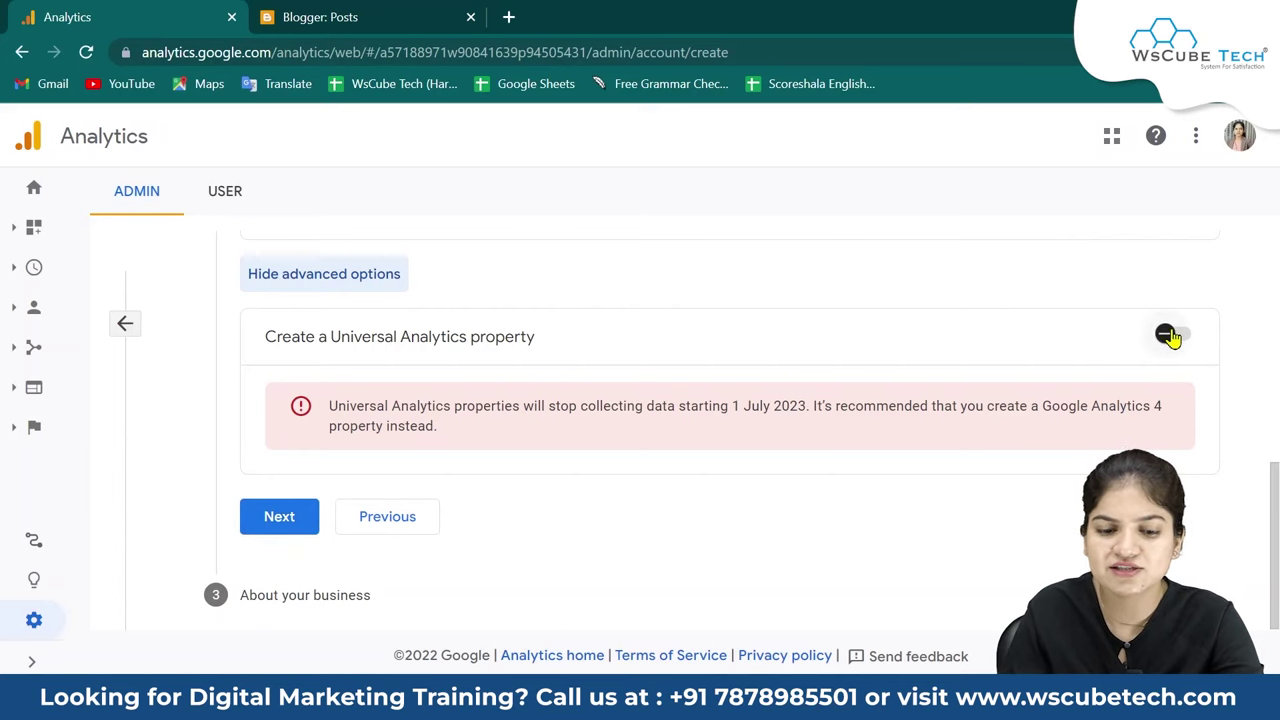
On the About your business step, set the industry category to Other.
left_click(281, 517)
scroll(286, 529, "down", 2)
scroll(286, 529, "up", 3)
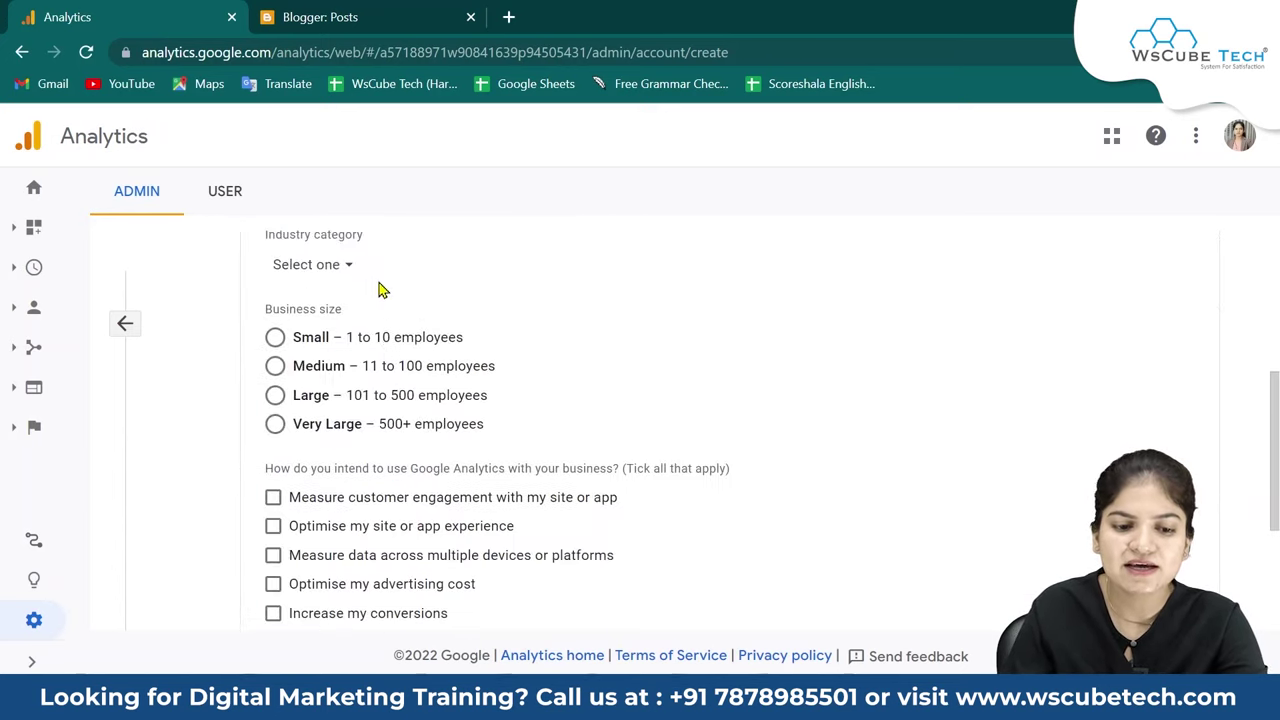
scroll(380, 290, "up", 4)
scroll(363, 406, "down", 3)
scroll(363, 417, "up", 1)
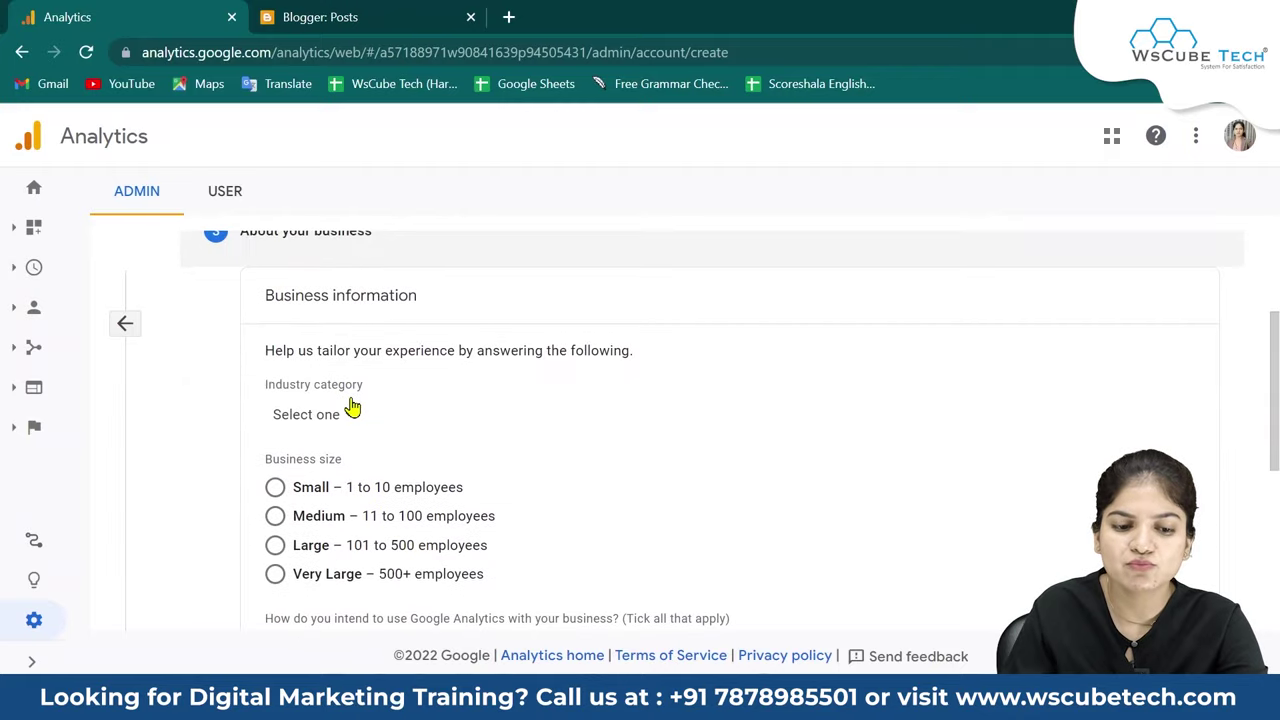
left_click(331, 420)
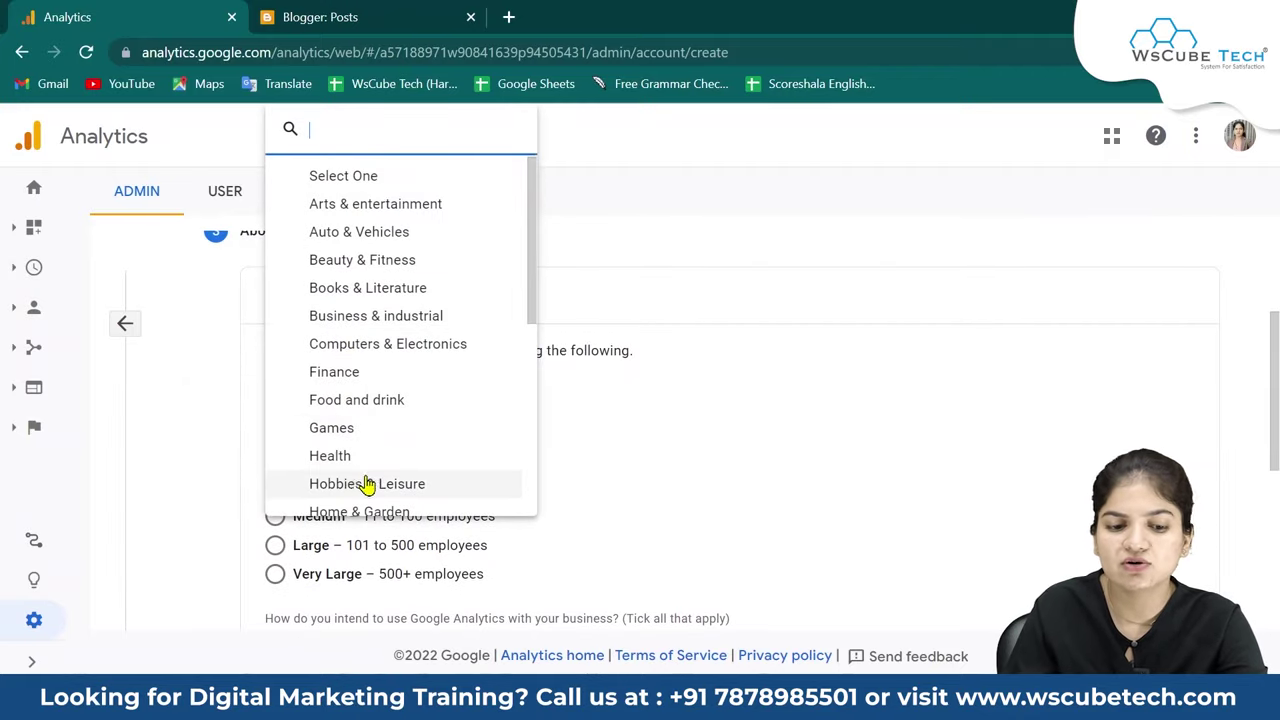
scroll(366, 485, "down", 4)
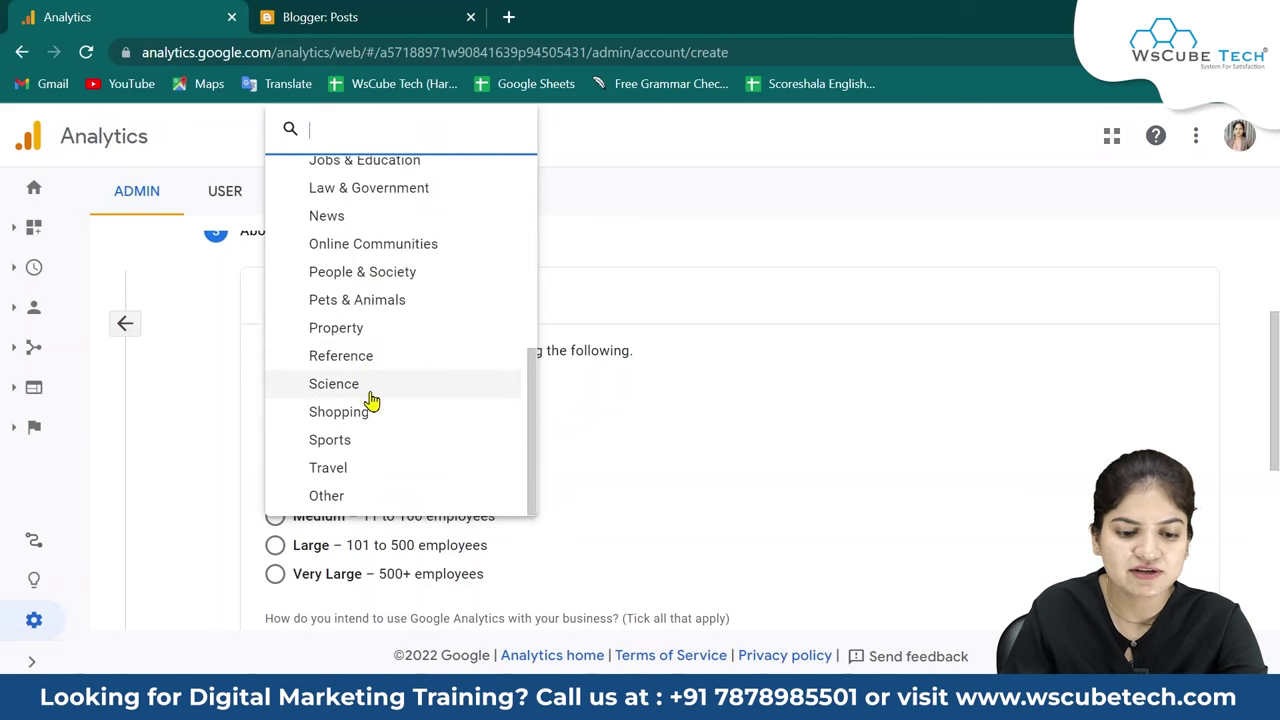
scroll(368, 400, "up", 3)
scroll(368, 400, "down", 3)
left_click(340, 500)
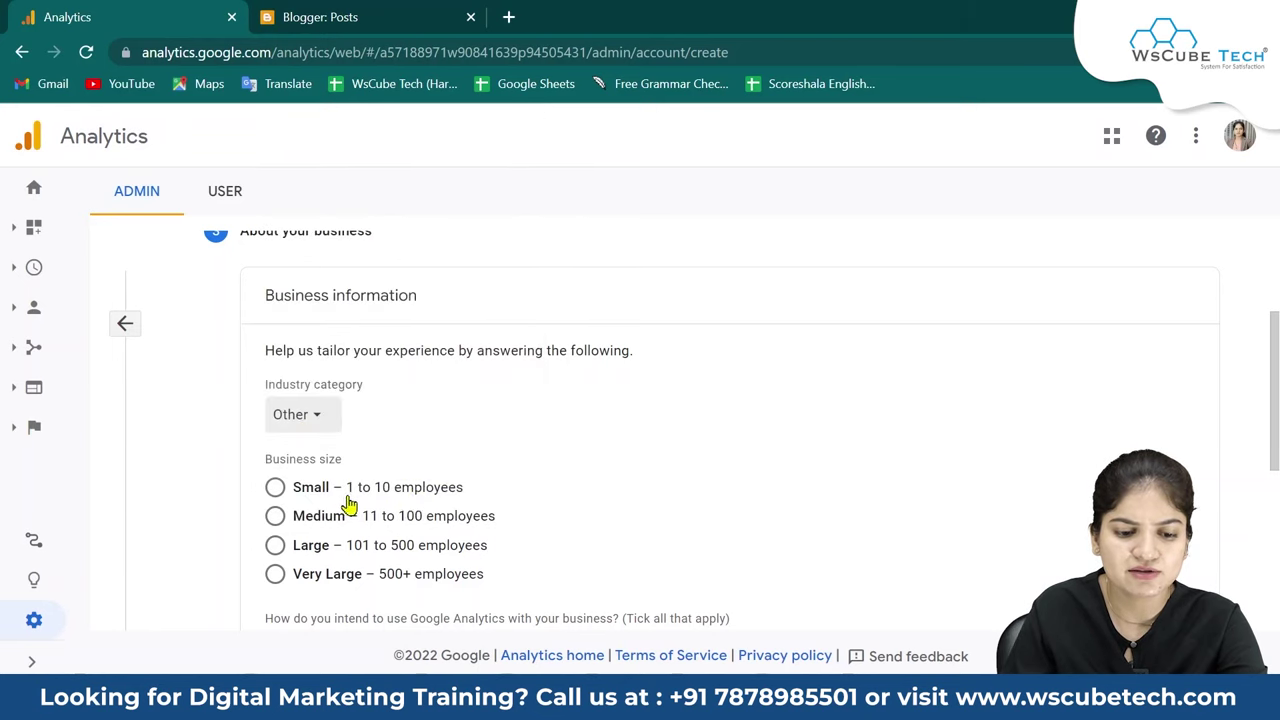
Choose Small business size and tick analysing online sales and measuring across multiple devices.
scroll(348, 506, "down", 2)
left_click(275, 287)
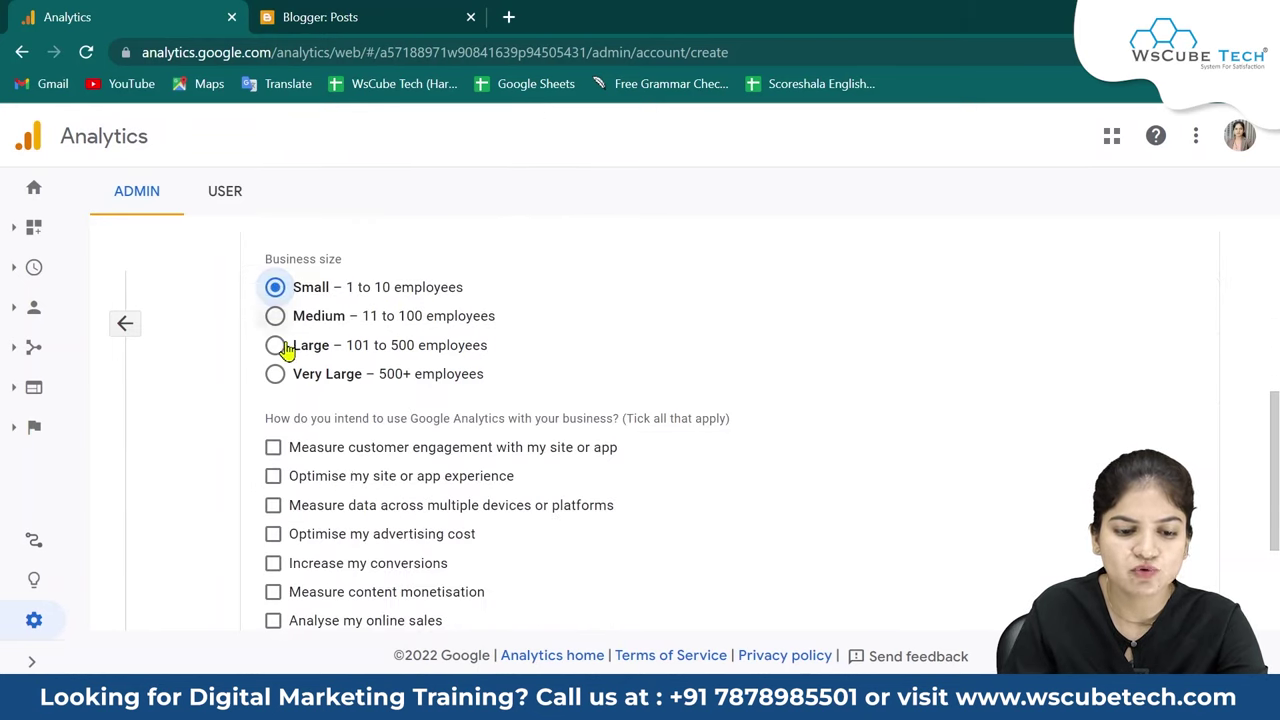
scroll(600, 400, "down", 2)
left_click(273, 424)
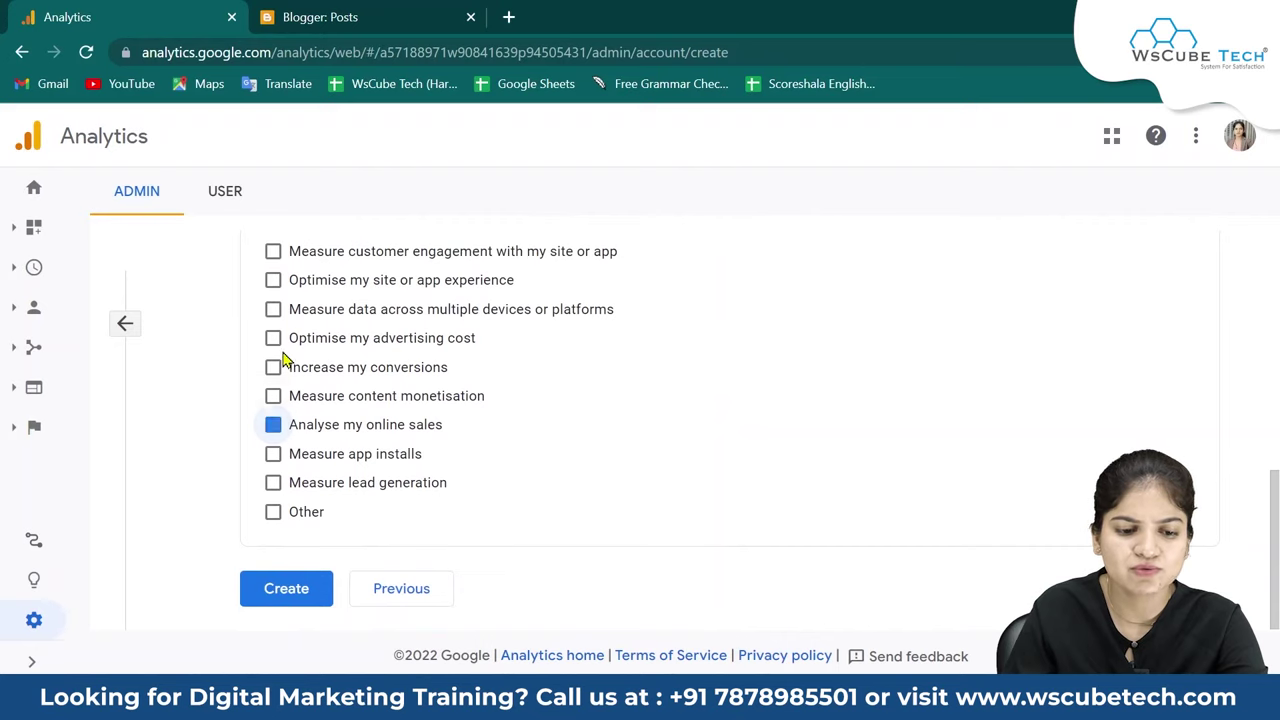
left_click(273, 309)
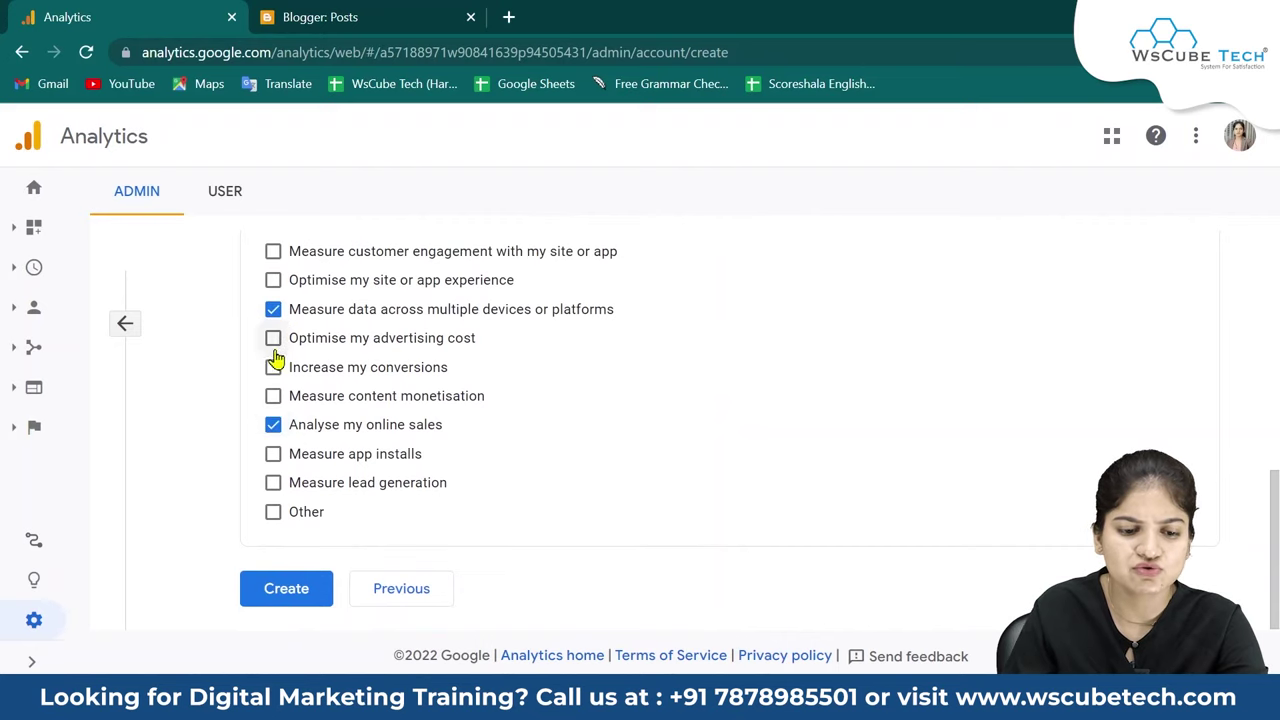
Create the account, ticking the GDPR Data Processing Terms and accepting the terms of service.
left_click(284, 590)
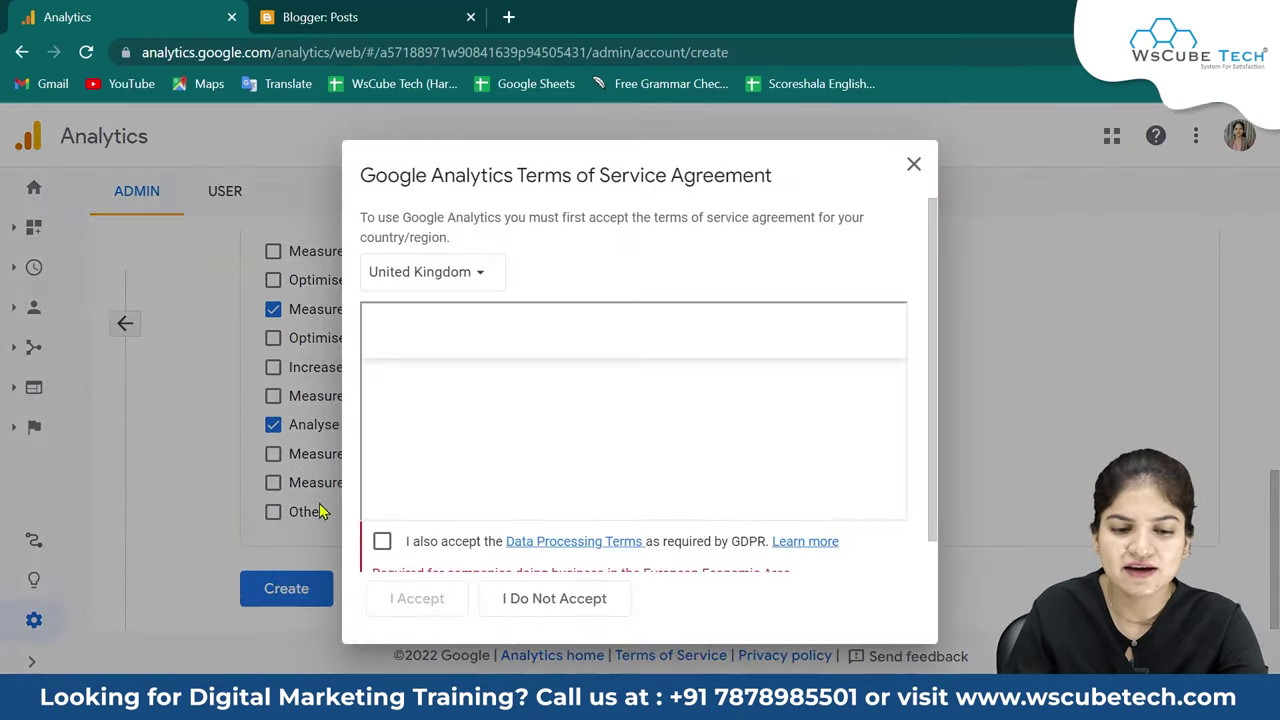
scroll(606, 490, "down", 10)
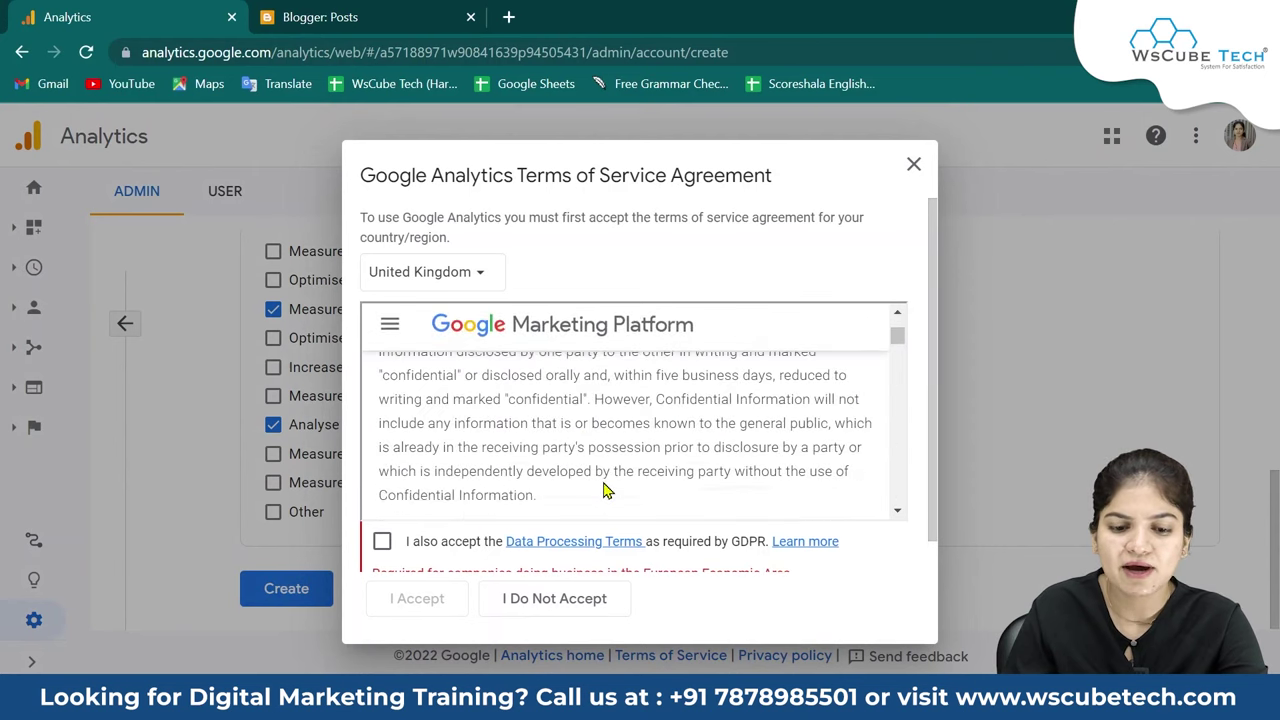
left_click(383, 542)
scroll(517, 515, "down", 3)
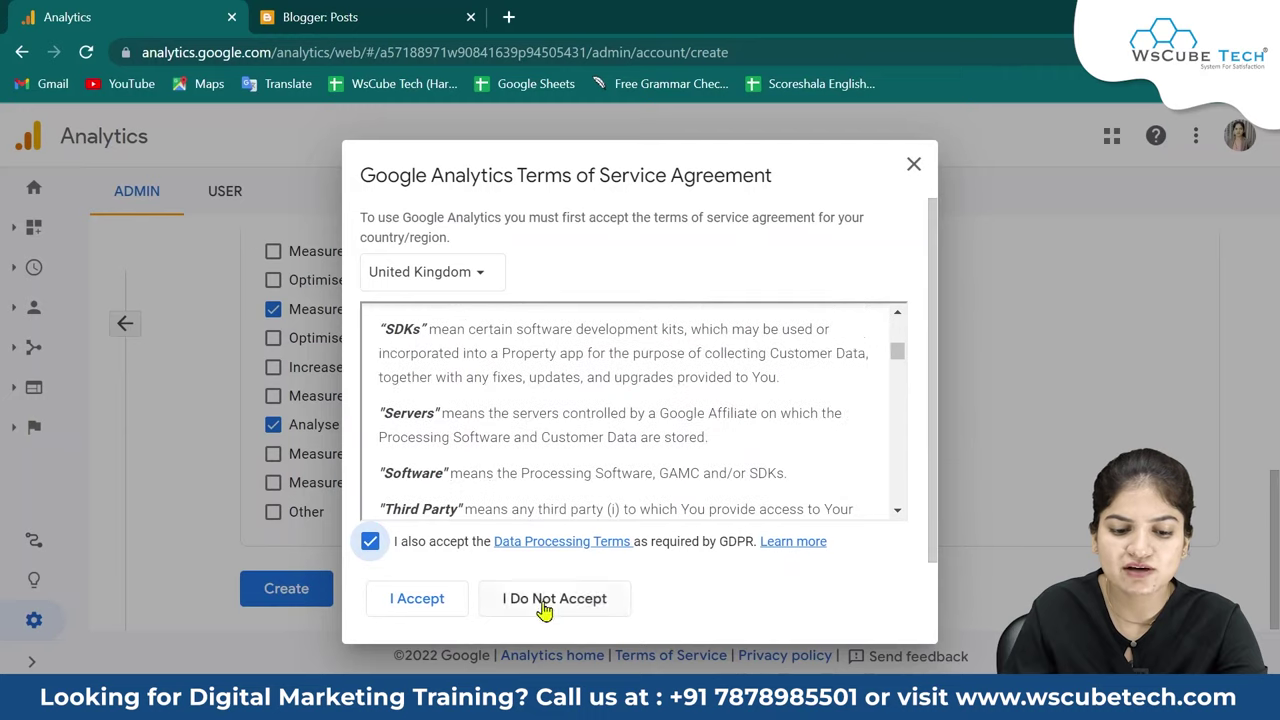
left_click(414, 600)
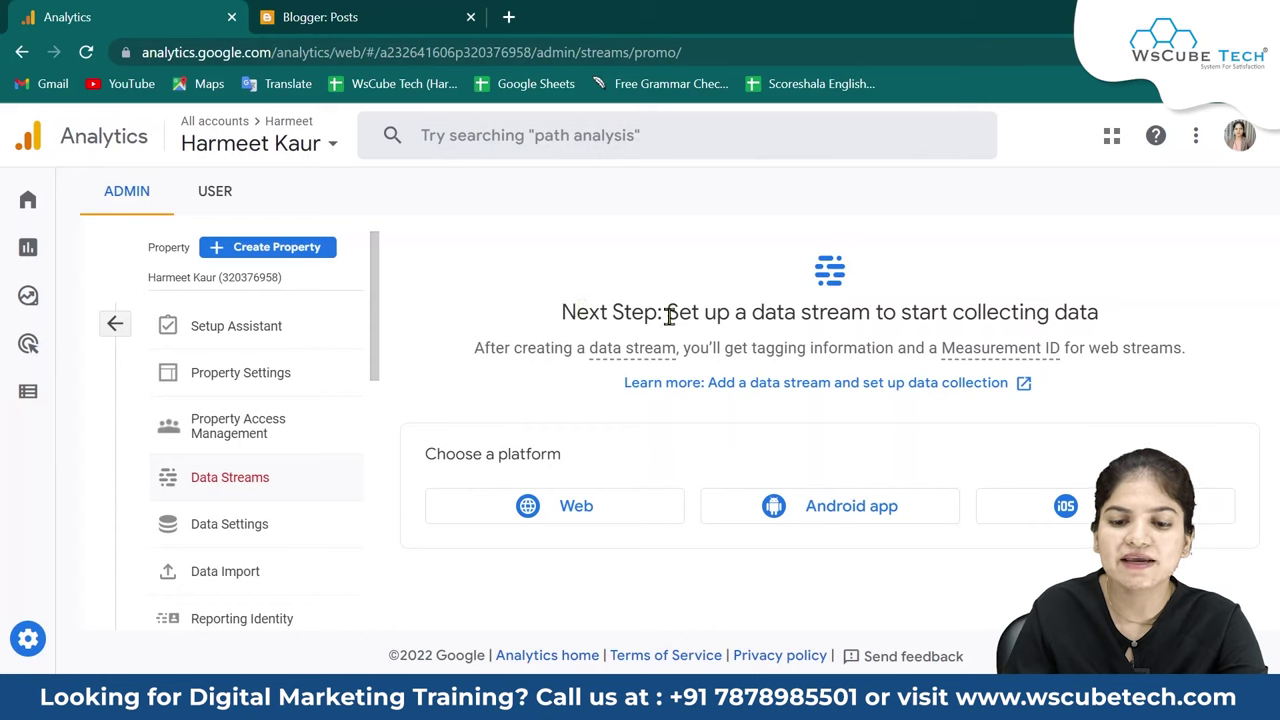
left_click_drag(668, 313, 1133, 322)
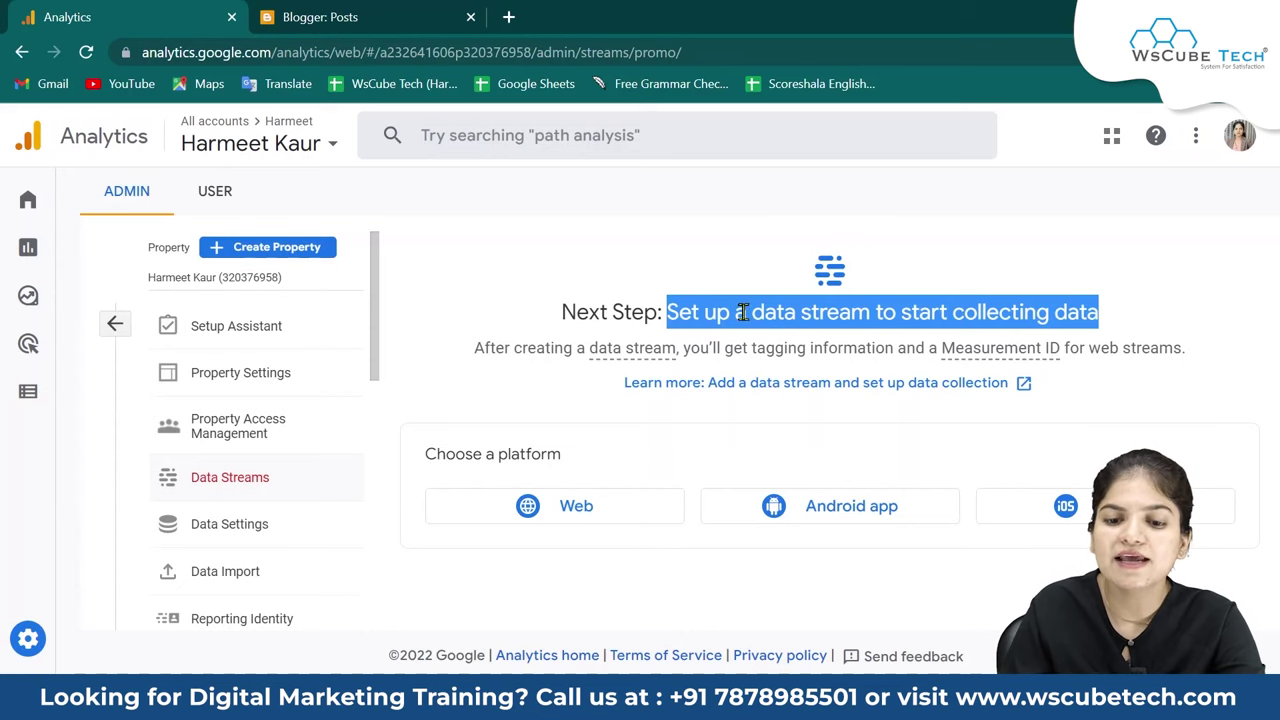
left_click_drag(743, 312, 1137, 315)
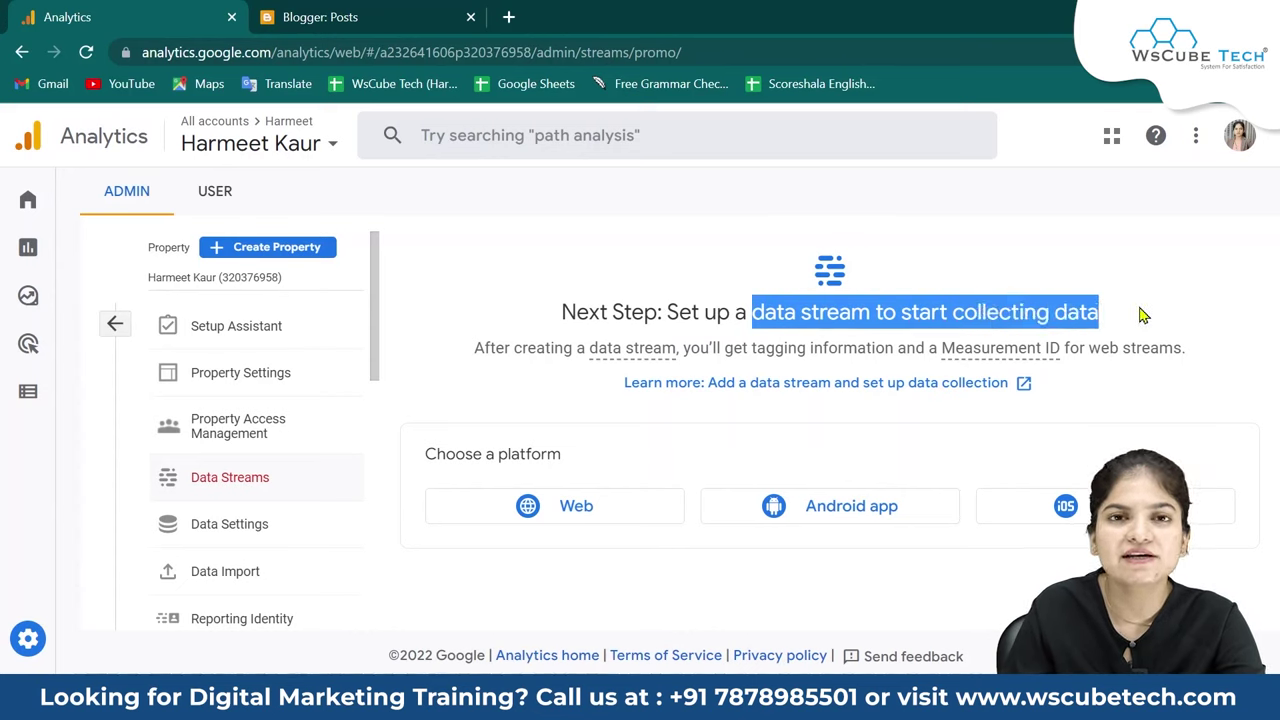
left_click(1140, 315)
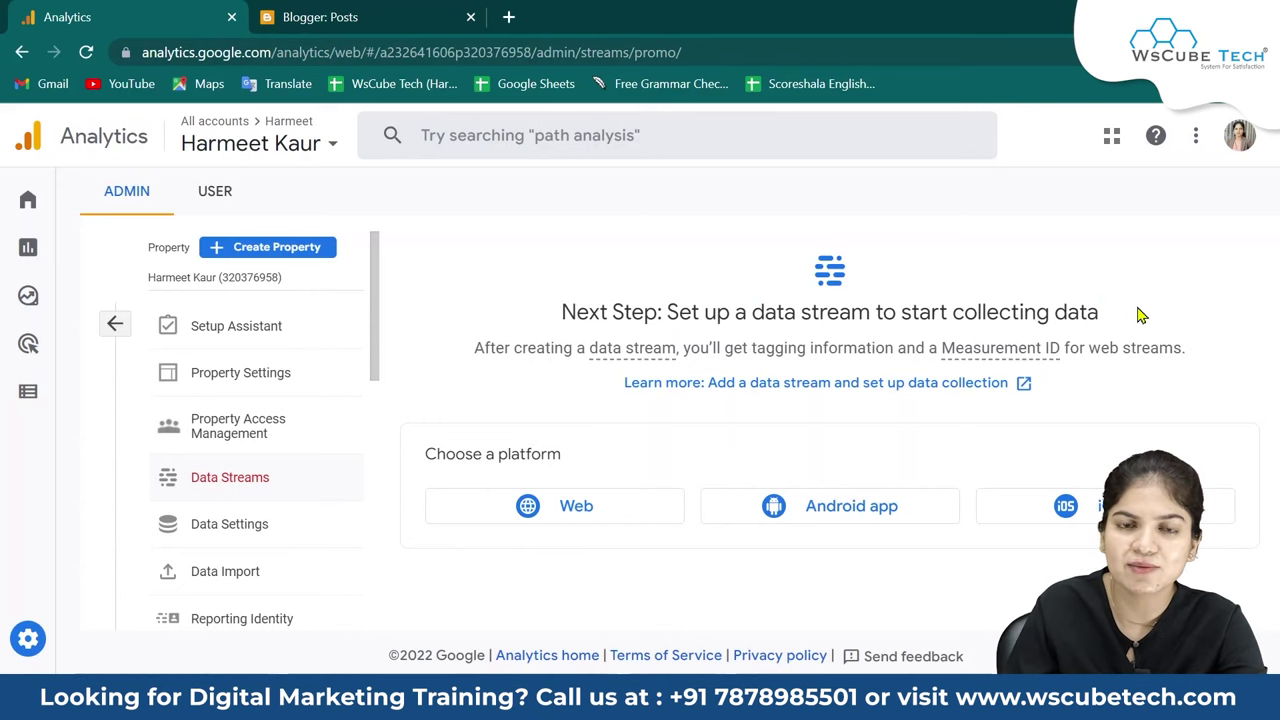
Choose a Web stream and copy the blog's address from its tab into the Website URL field.
left_click(557, 505)
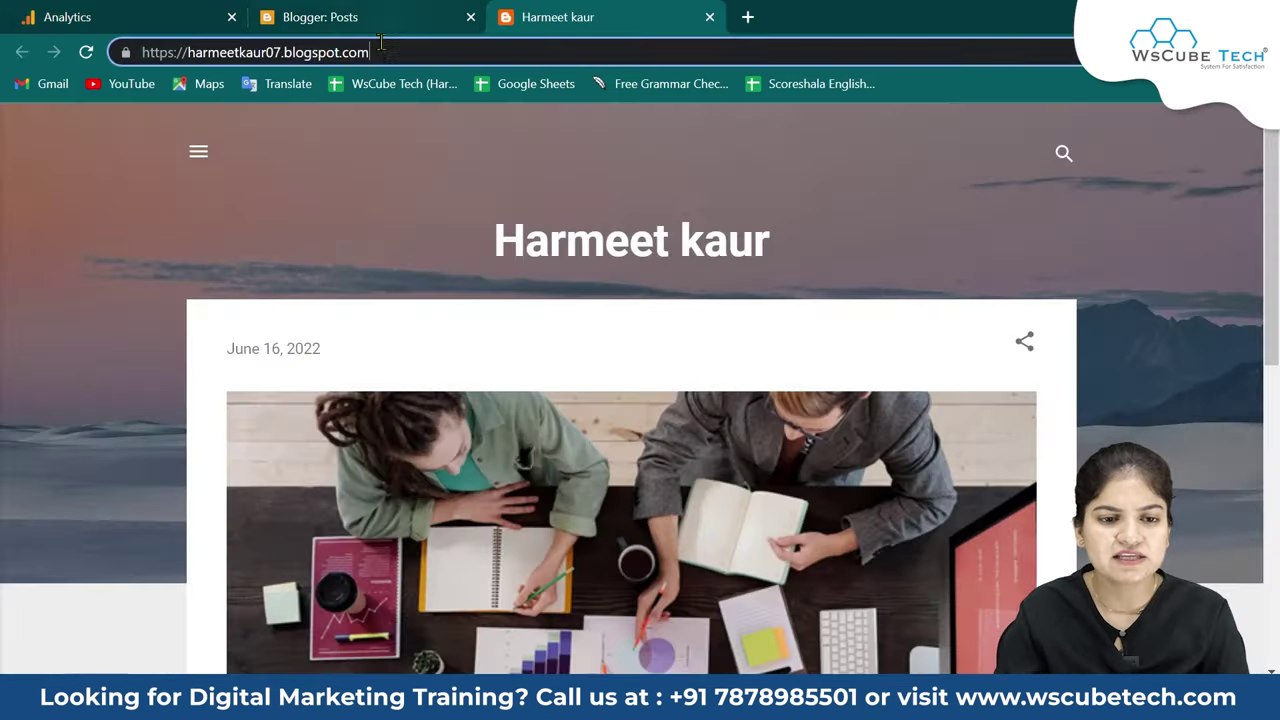
double_click(381, 47)
left_click(450, 53)
key("ctrl+a")
key("ctrl+c")
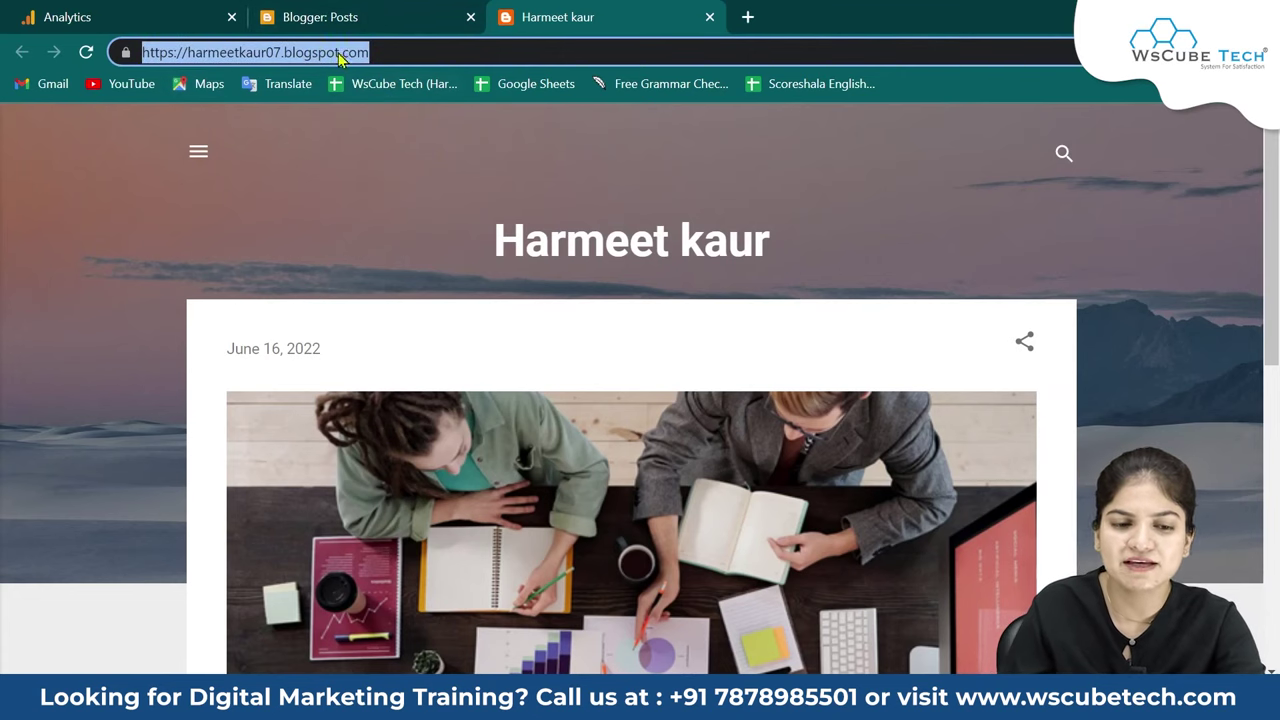
left_click(140, 12)
left_click(495, 310)
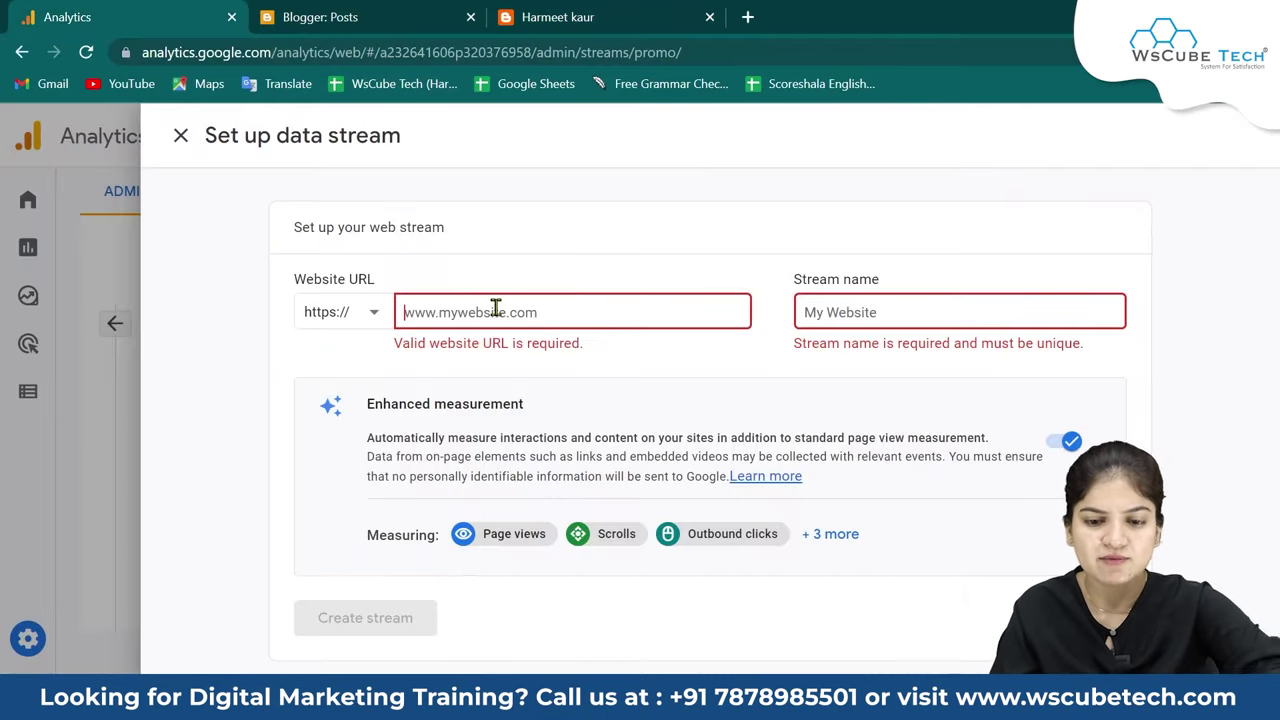
Paste the blogspot URL, enter a stream name, and create the web data stream.
key("ctrl+v")
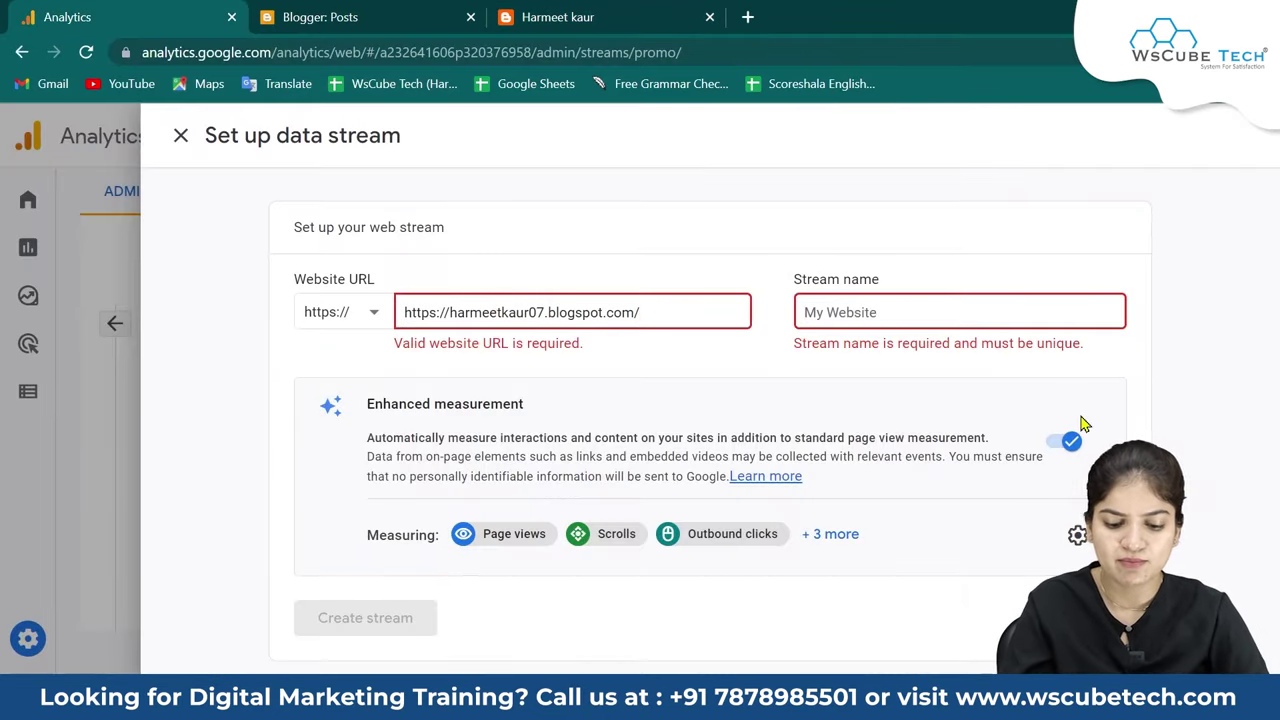
type("HArmm")
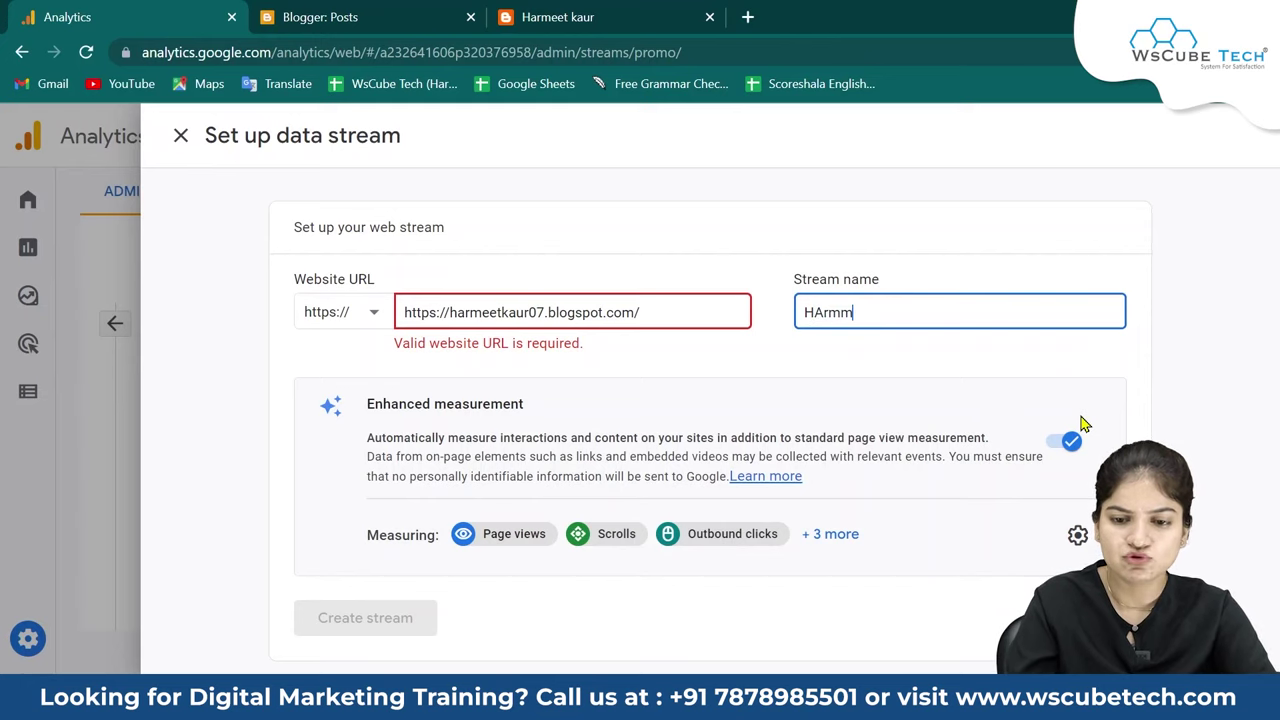
type("\\\\")
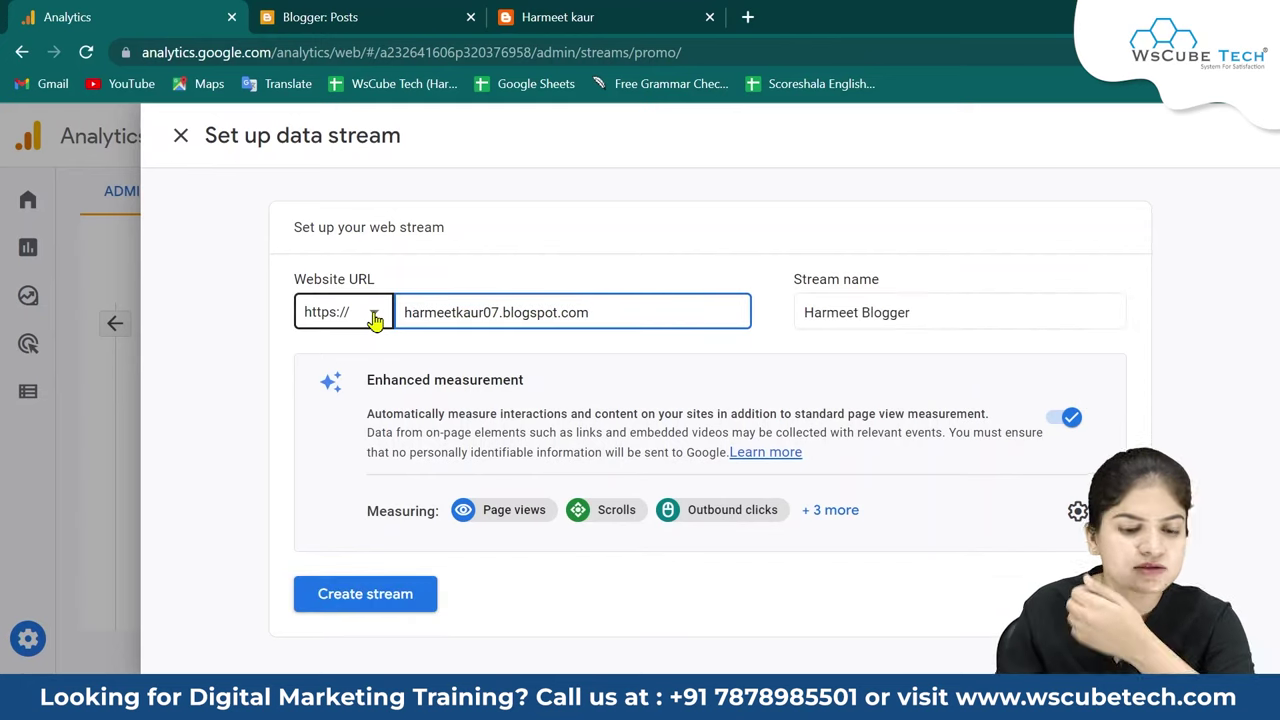
left_click(345, 605)
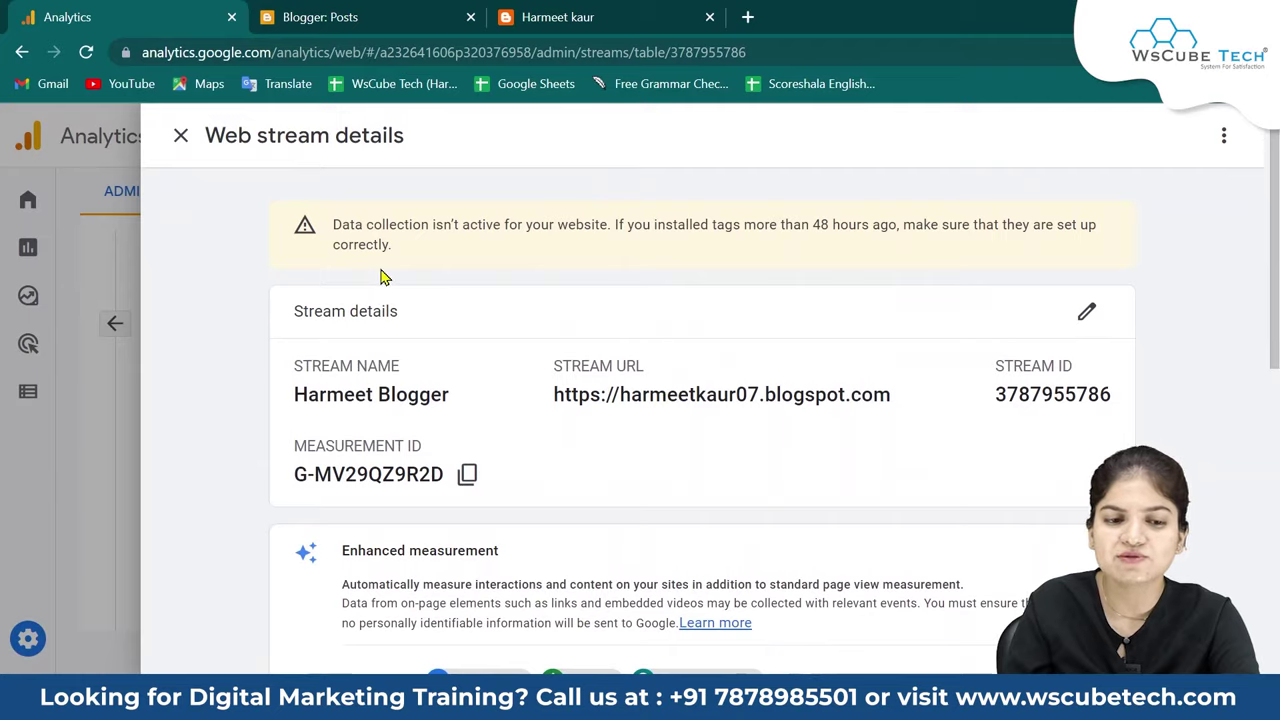
scroll(386, 283, "down", 3)
scroll(420, 250, "up", 3)
scroll(510, 230, "down", 4)
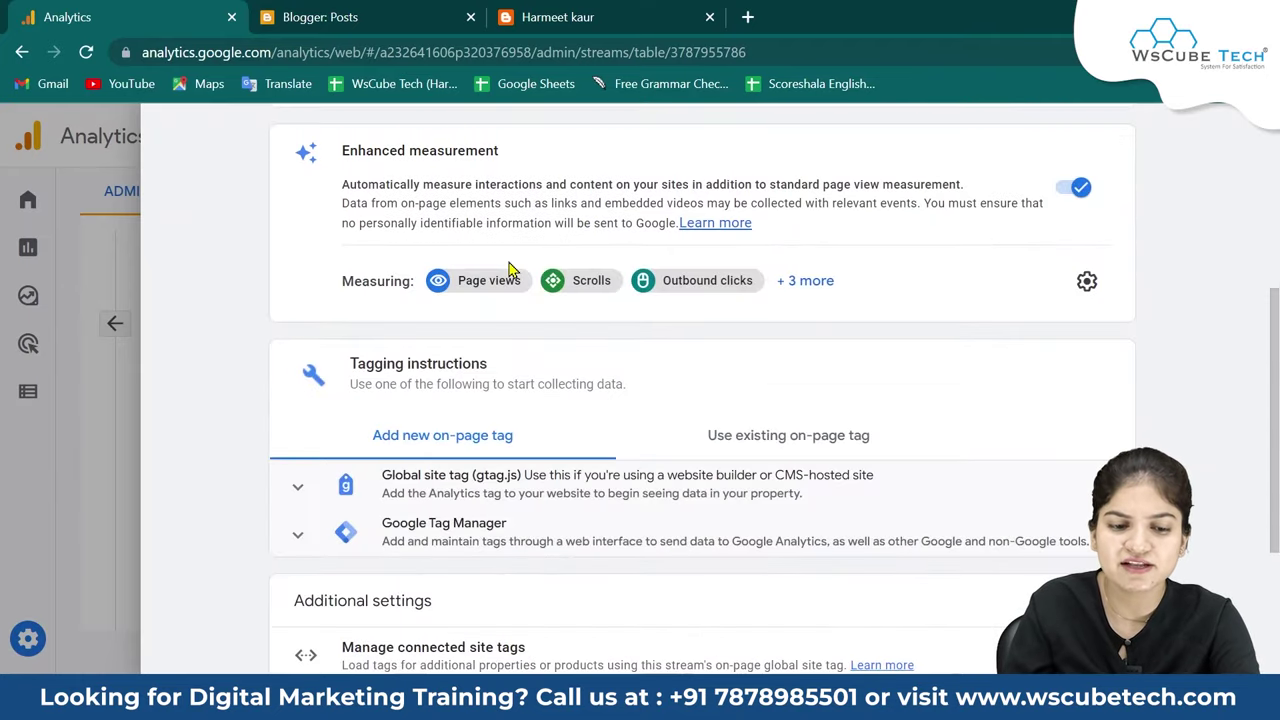
scroll(517, 294, "down", 1)
scroll(527, 444, "up", 1)
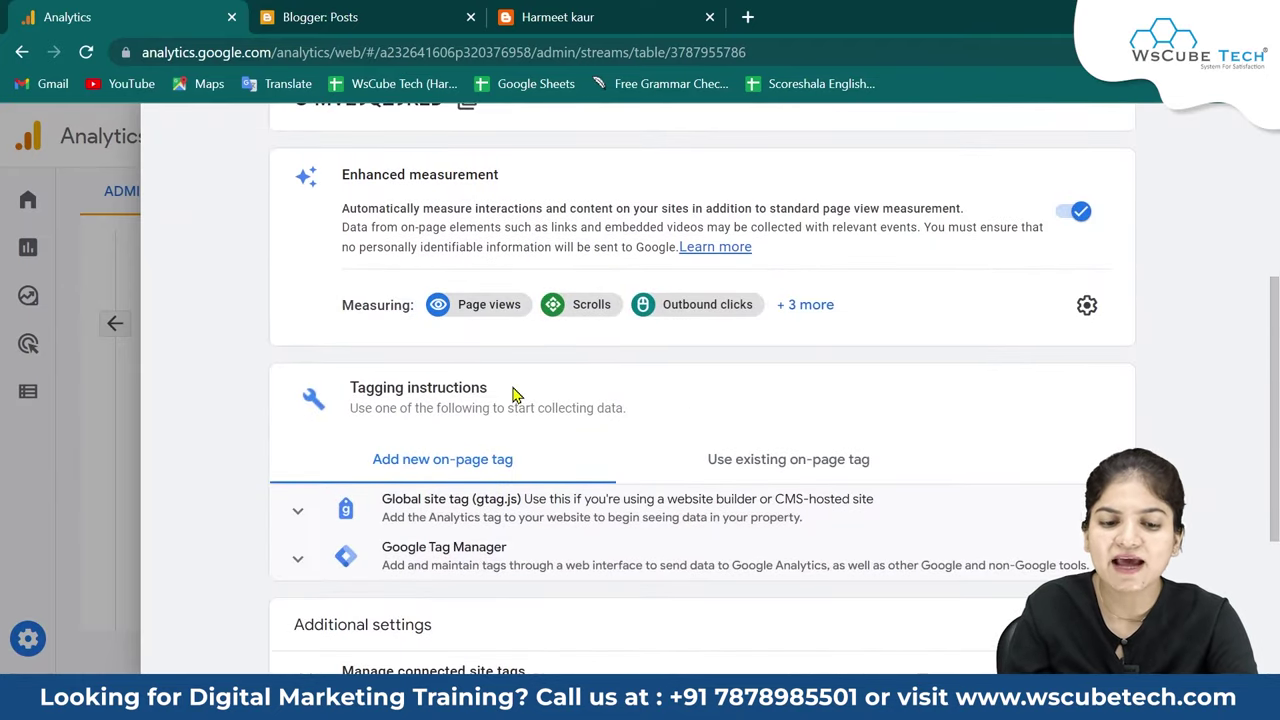
left_click_drag(514, 390, 353, 387)
scroll(448, 449, "down", 1)
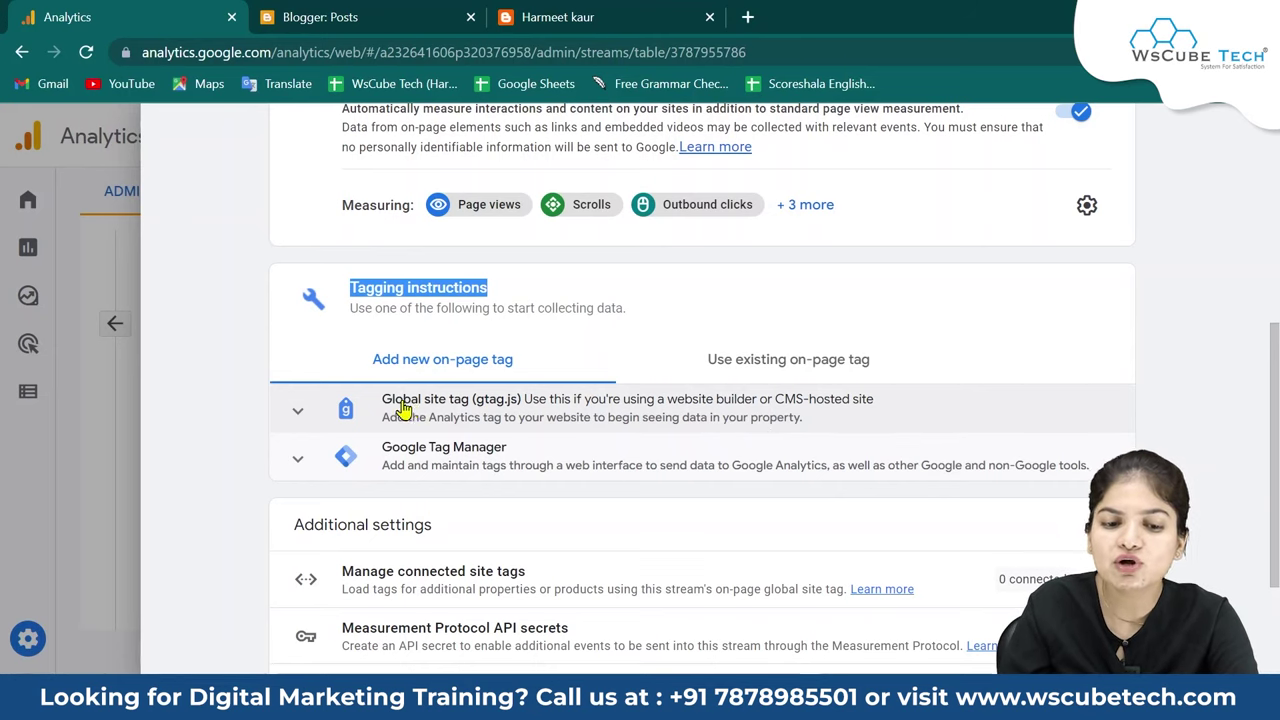
Expand and copy the gtag.js snippet, close the live blog tab, and switch to Blogger Posts.
left_click(297, 418)
scroll(362, 436, "down", 1)
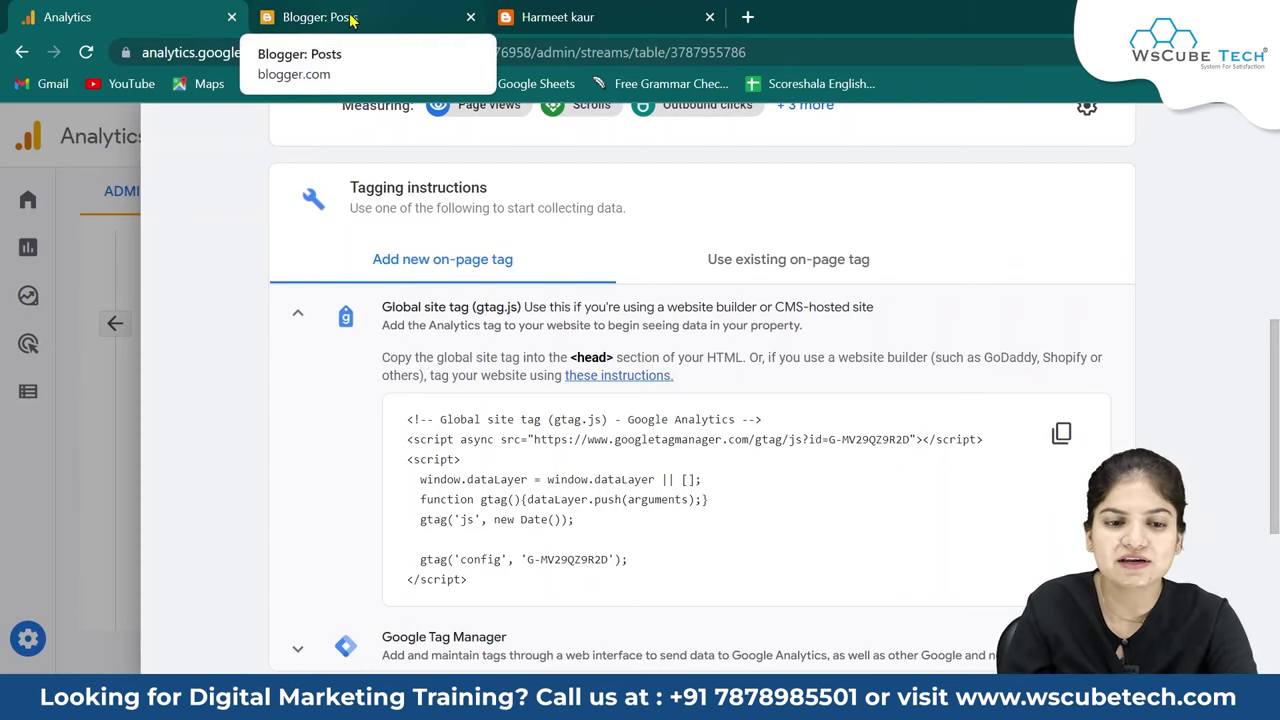
left_click(710, 18)
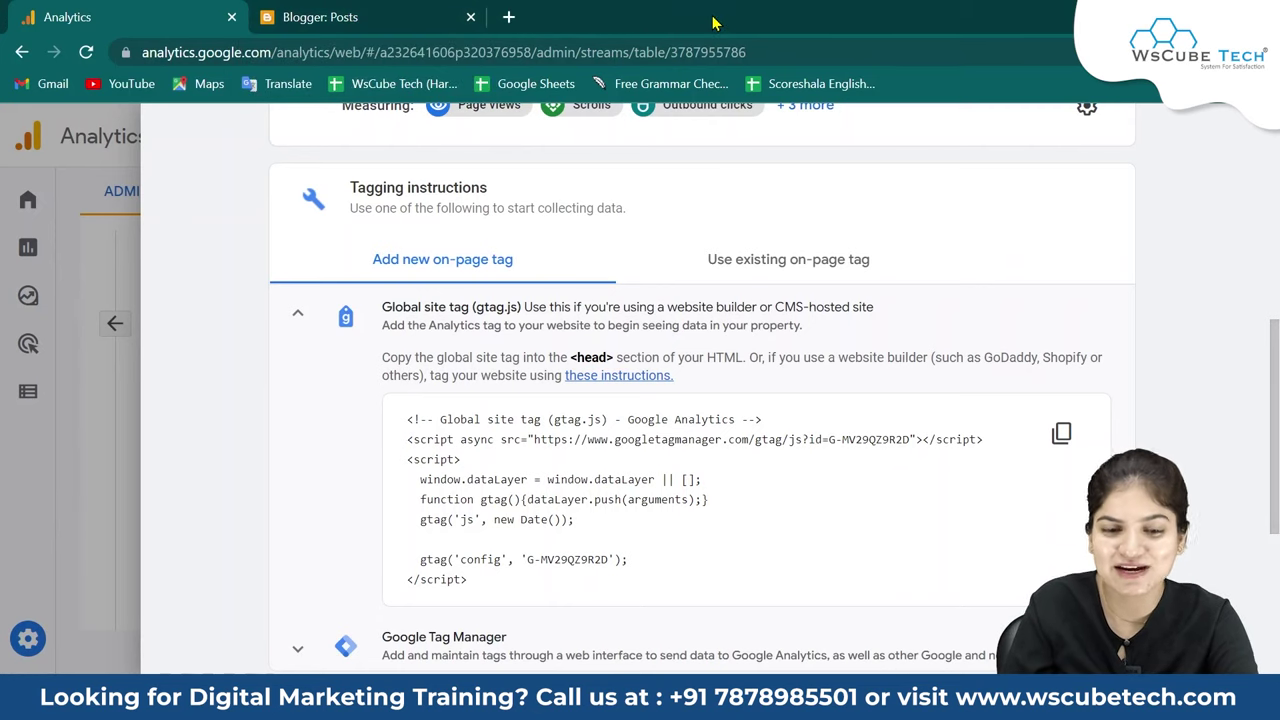
left_click(1061, 437)
left_click(433, 12)
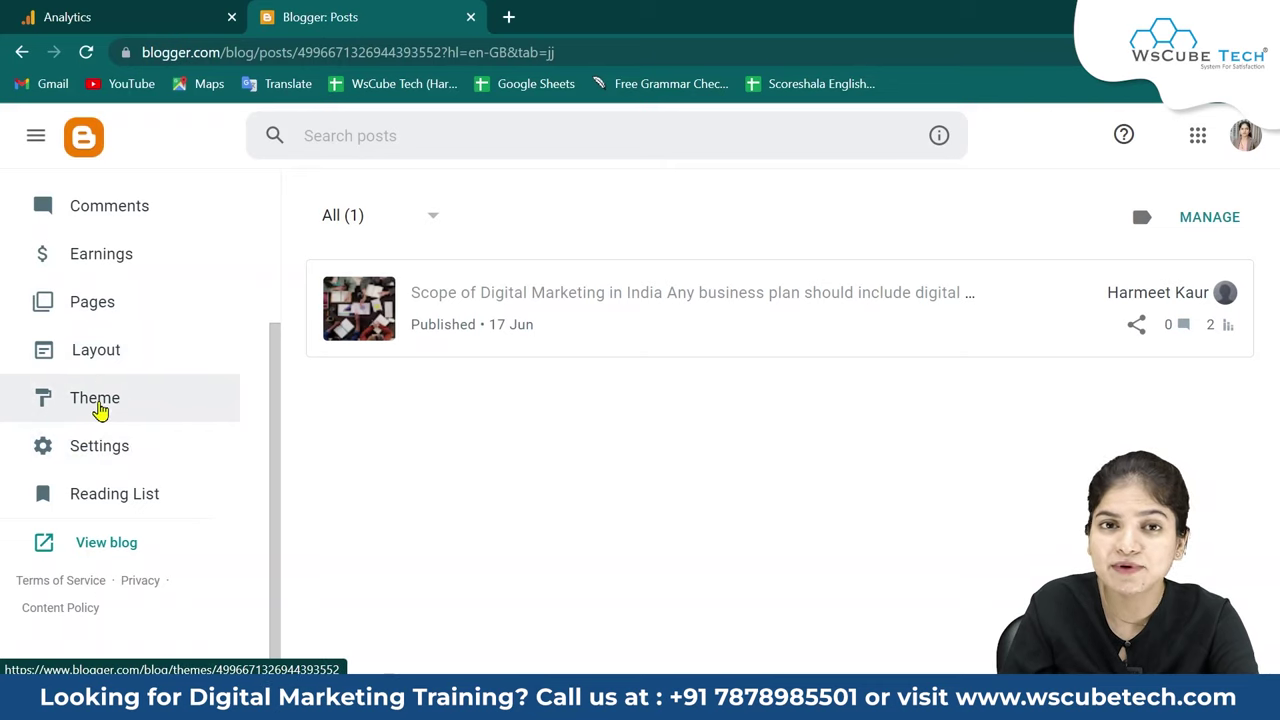
scroll(214, 463, "up", 3)
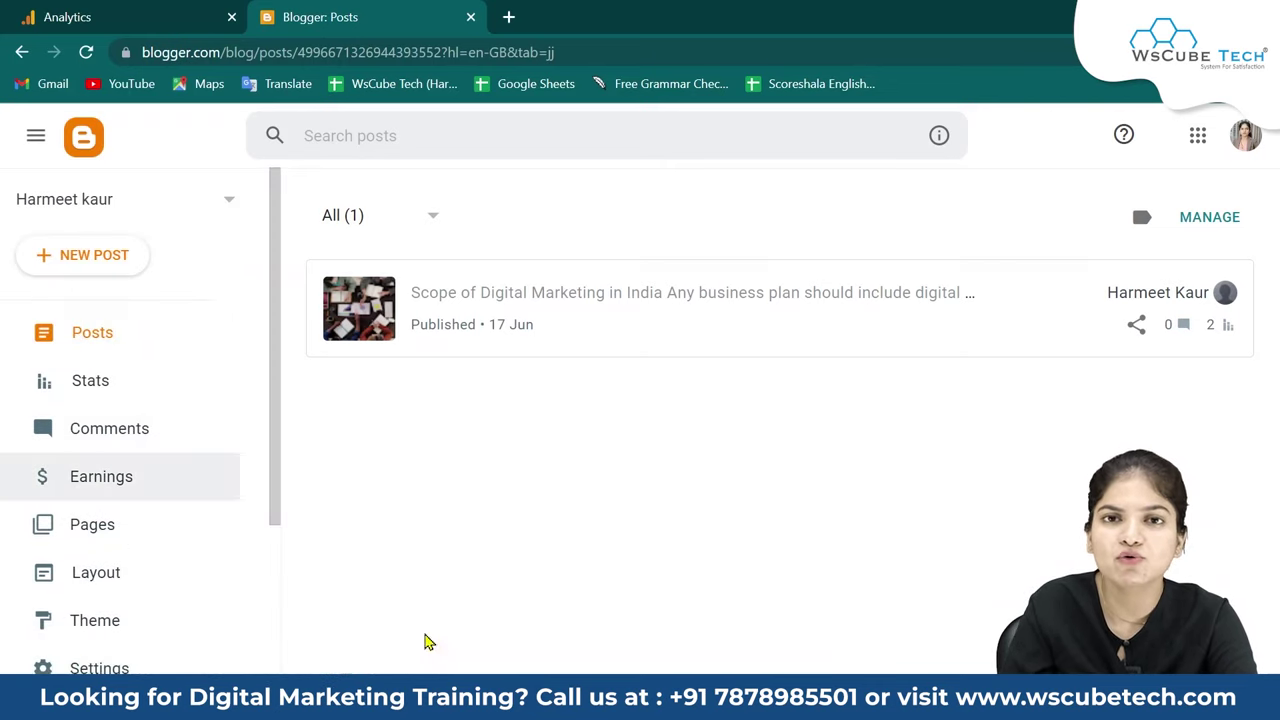
scroll(124, 474, "down", 1)
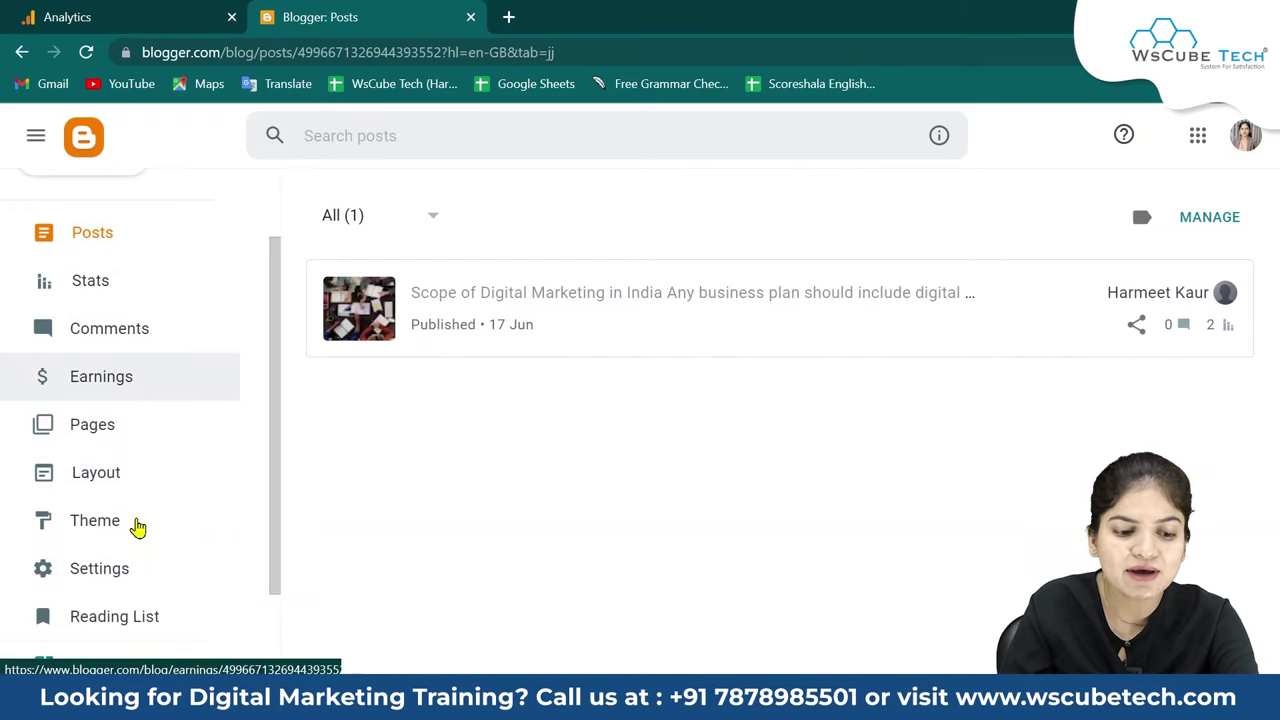